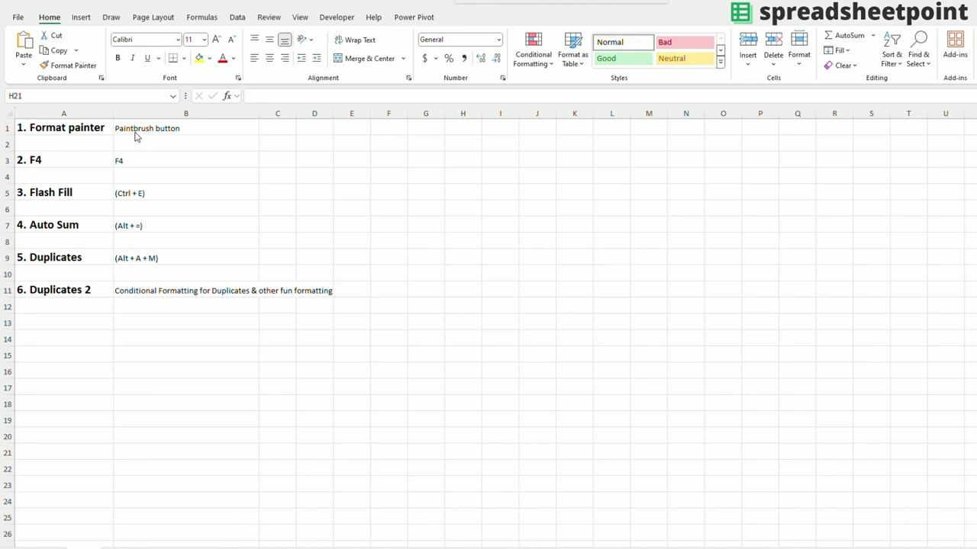
Select empty cells D7 and B19 on the tips sheet
{"action": "left_click", "coordinate": [301, 220]}
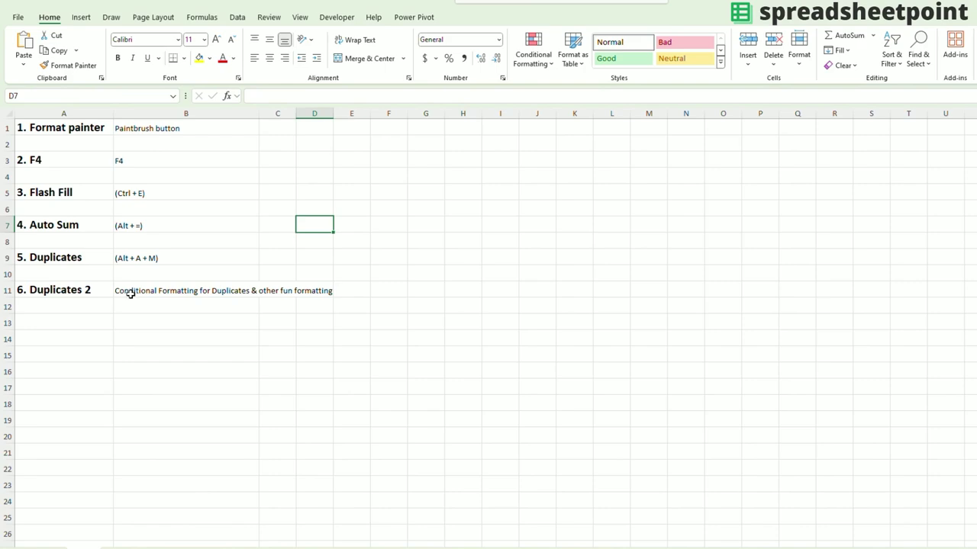
{"action": "left_click", "coordinate": [205, 421]}
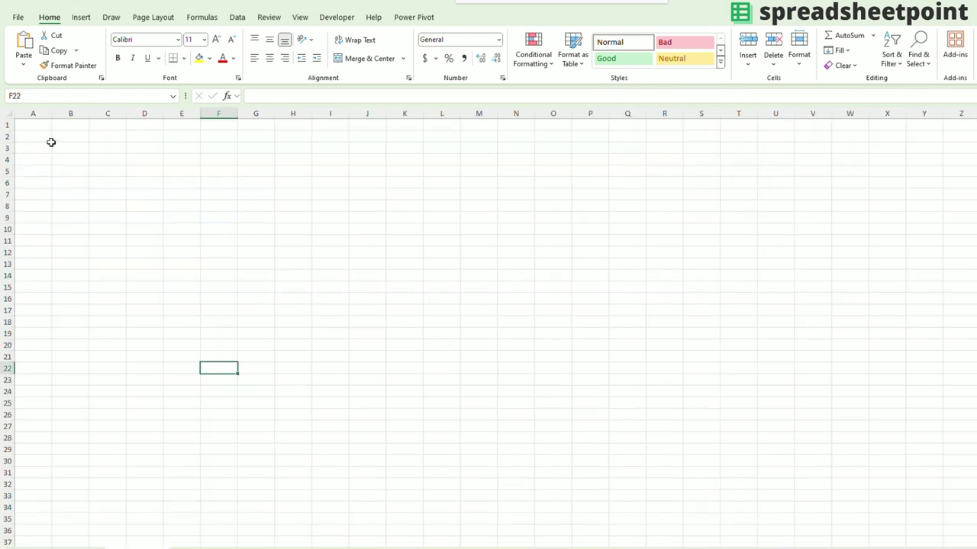
Enter TEXT in A3 as a bold heading with an enlarged font size
{"action": "left_click", "coordinate": [50, 147]}
{"action": "type", "text": "TEXT"}
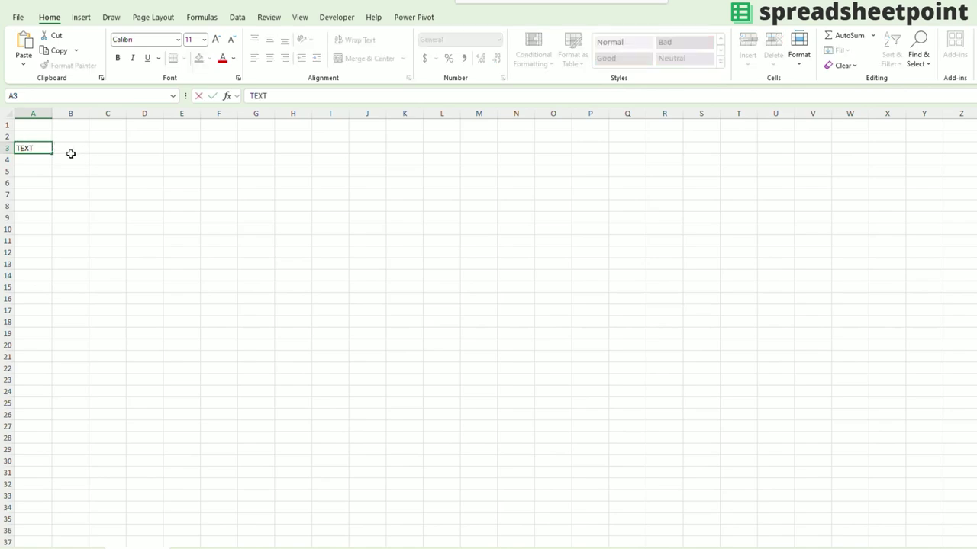
{"action": "key", "text": "Return"}
{"action": "left_click", "coordinate": [41, 146]}
{"action": "left_click", "coordinate": [118, 58]}
{"action": "left_click", "coordinate": [217, 39]}
{"action": "left_click", "coordinate": [217, 39]}
{"action": "left_click", "coordinate": [216, 39]}
{"action": "left_click", "coordinate": [106, 235]}
Enter Text in A10 and copy it down into A11:A21
{"action": "left_click", "coordinate": [40, 235]}
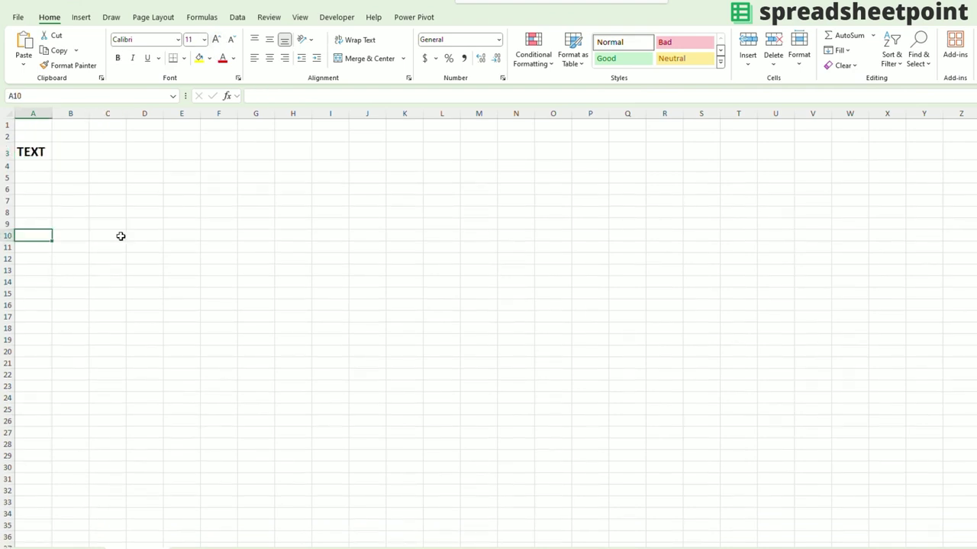
{"action": "type", "text": "Text"}
{"action": "key", "text": "Return"}
{"action": "left_click", "coordinate": [32, 235]}
{"action": "key", "text": "ctrl+c"}
{"action": "left_click_drag", "start_coordinate": [40, 244], "coordinate": [50, 367]}
{"action": "key", "text": "ctrl+v"}
{"action": "left_click", "coordinate": [143, 328]}
{"action": "left_click", "coordinate": [106, 270]}
Make the Text entry in A10 bold at 16 pt
{"action": "left_click", "coordinate": [48, 239]}
{"action": "left_click", "coordinate": [35, 293]}
{"action": "left_click", "coordinate": [36, 327]}
{"action": "left_click", "coordinate": [36, 149]}
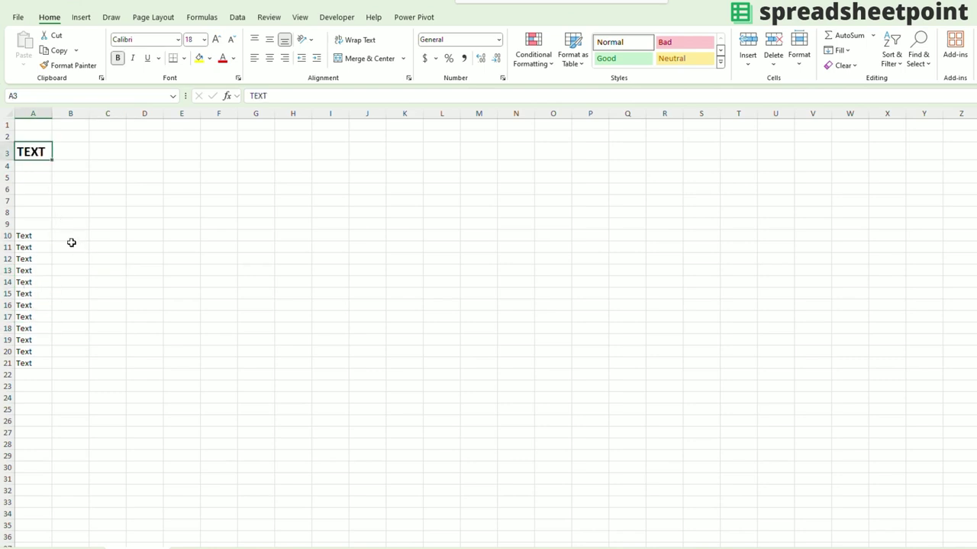
{"action": "left_click_drag", "start_coordinate": [42, 248], "coordinate": [42, 240]}
{"action": "left_click", "coordinate": [38, 237]}
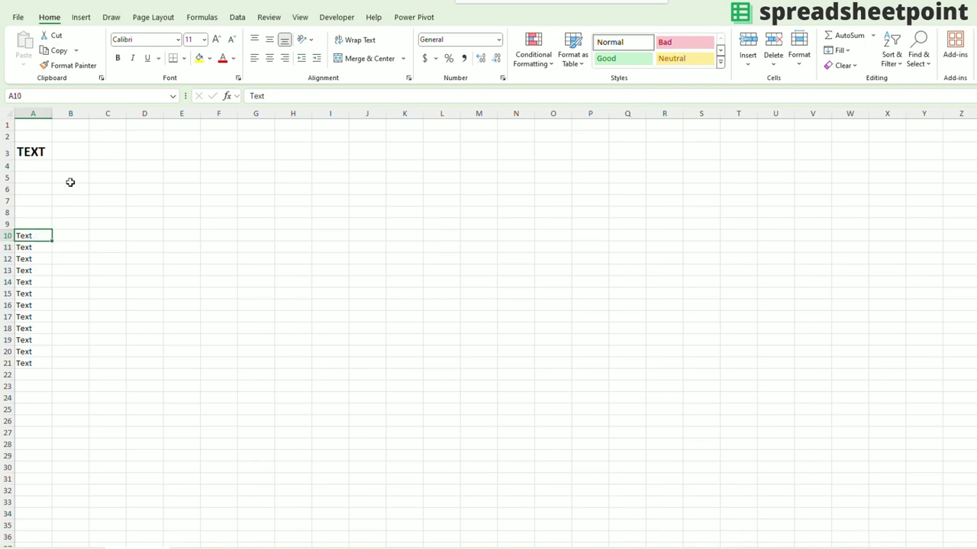
{"action": "triple_click", "coordinate": [216, 39]}
{"action": "key", "text": "ctrl+b"}
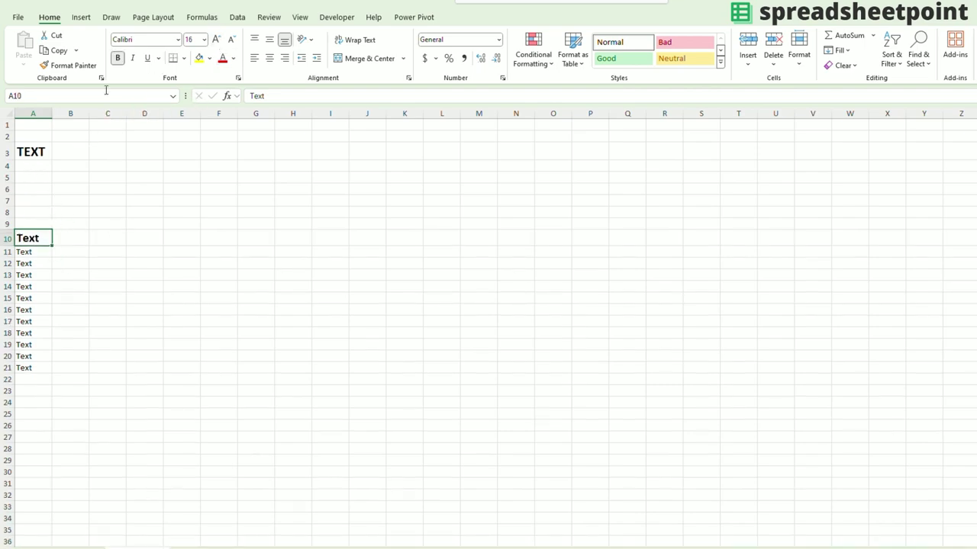
{"action": "left_click", "coordinate": [32, 150]}
{"action": "key", "text": "Down"}
{"action": "key", "text": "Down"}
{"action": "key", "text": "Down"}
{"action": "key", "text": "Down"}
{"action": "key", "text": "Down"}
{"action": "key", "text": "Down"}
{"action": "key", "text": "Down"}
{"action": "key", "text": "Down"}
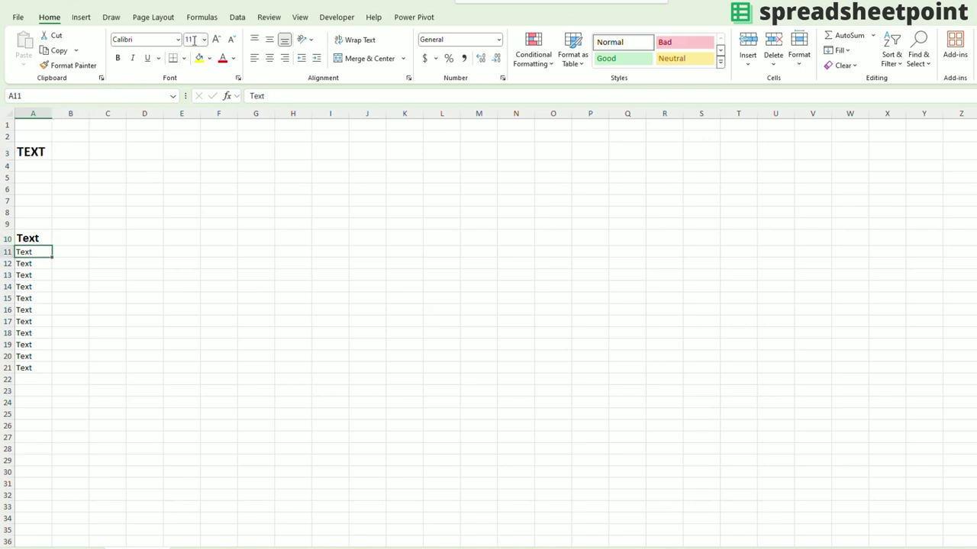
Copy A3's bold large formatting onto A11 with Format Painter
{"action": "left_click", "coordinate": [57, 201]}
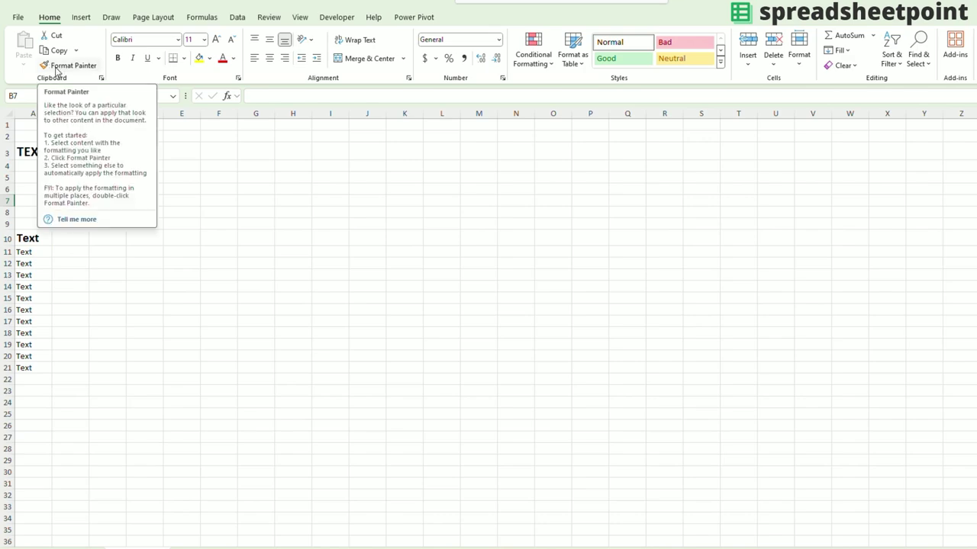
{"action": "left_click", "coordinate": [27, 152]}
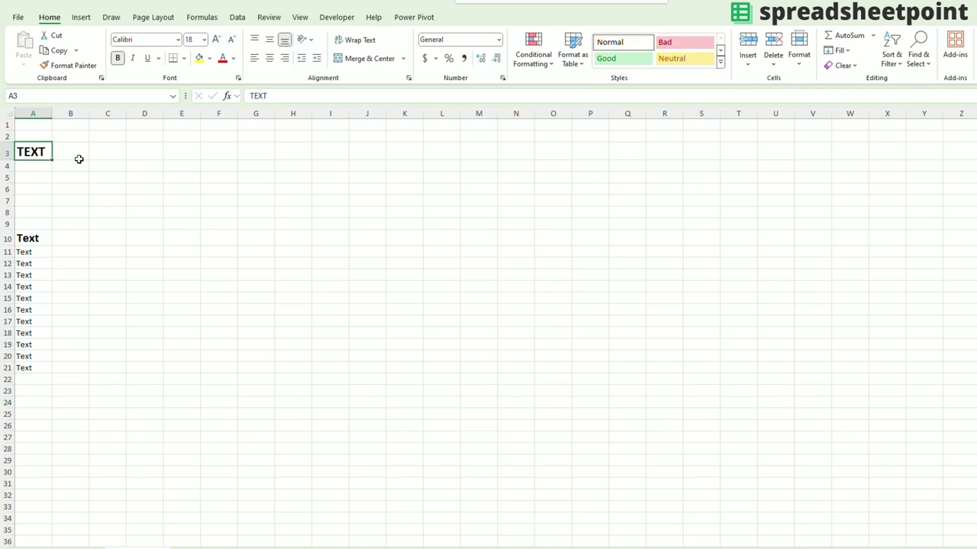
{"action": "left_click", "coordinate": [64, 67]}
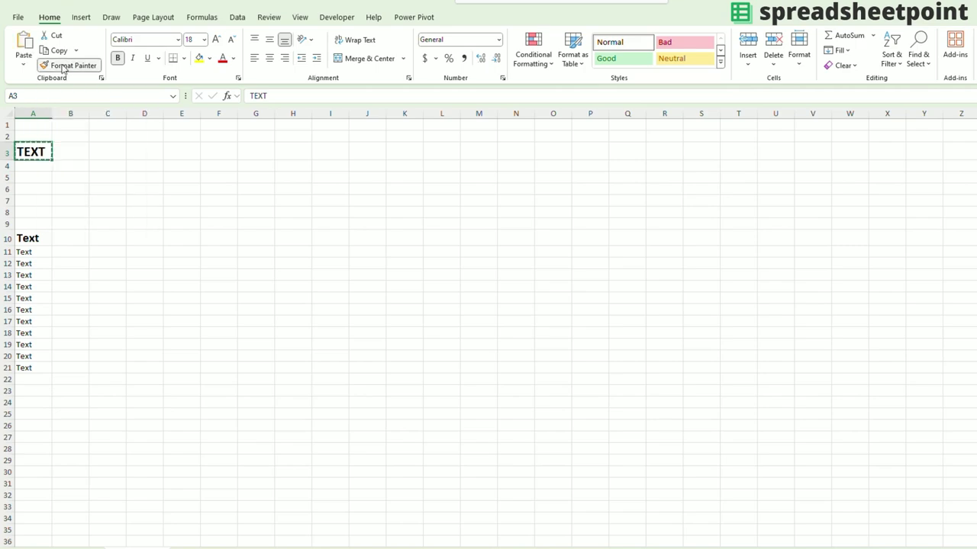
{"action": "left_click", "coordinate": [47, 255]}
Apply the same A3 formatting to cells A12 through A16
{"action": "left_click", "coordinate": [39, 152]}
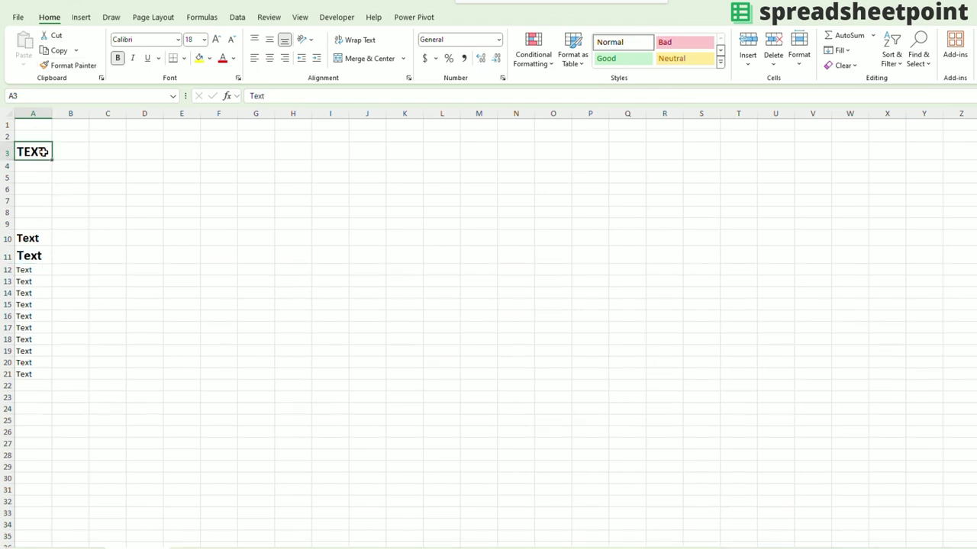
{"action": "left_click", "coordinate": [68, 65]}
{"action": "left_click_drag", "start_coordinate": [36, 270], "coordinate": [34, 315]}
{"action": "left_click", "coordinate": [80, 304]}
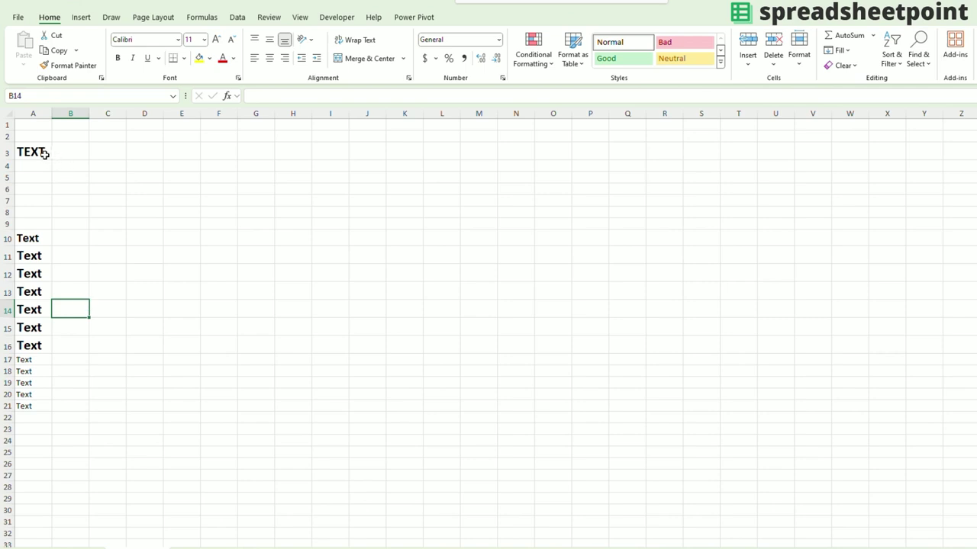
Fill the whole of row 5 with red
{"action": "left_click", "coordinate": [7, 177]}
{"action": "left_click", "coordinate": [209, 58]}
{"action": "left_click", "coordinate": [207, 193]}
{"action": "left_click", "coordinate": [116, 361]}
Fill rows 19, 22 and 25 red, then undo those fills with Ctrl+Z
{"action": "left_click", "coordinate": [7, 385]}
{"action": "left_click", "coordinate": [9, 417]}
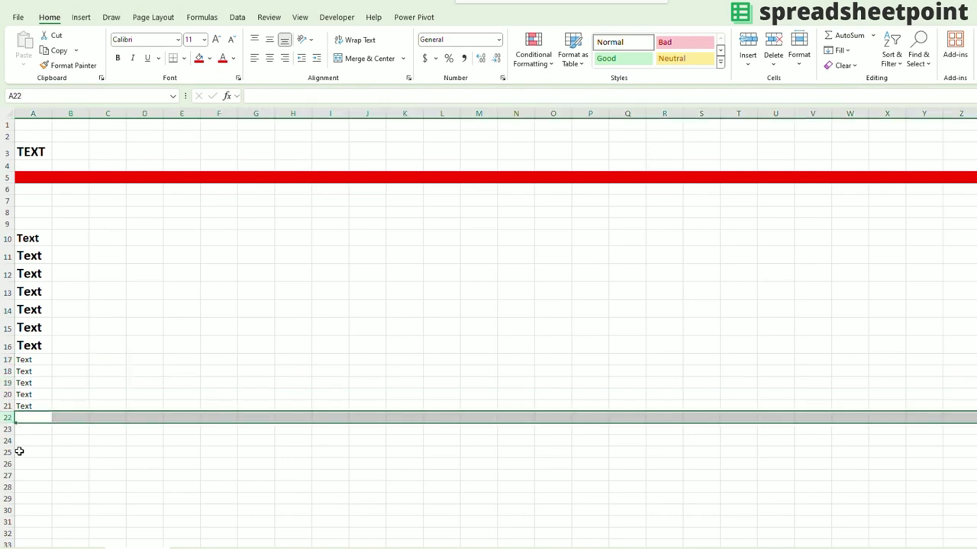
{"action": "left_click", "coordinate": [10, 453]}
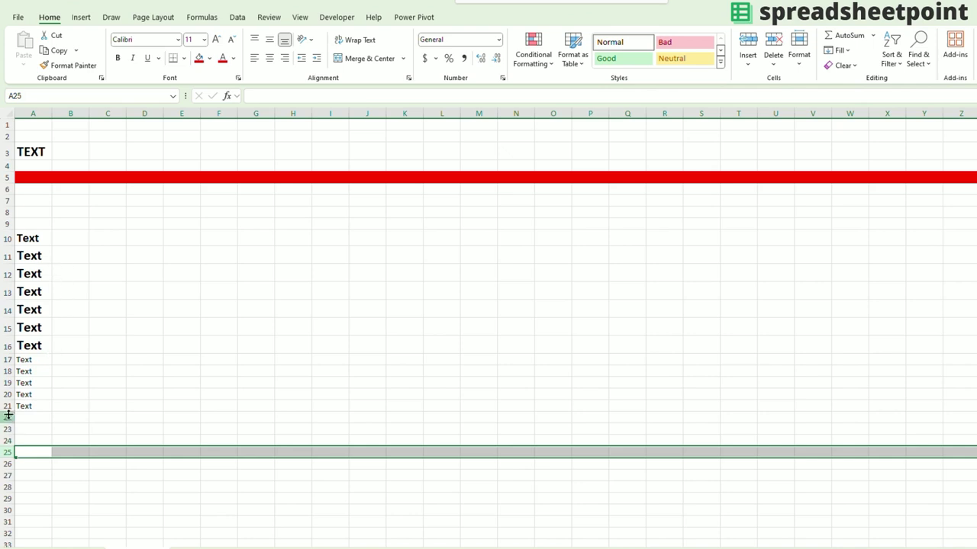
{"action": "left_click", "coordinate": [5, 383]}
{"action": "left_click", "coordinate": [199, 59]}
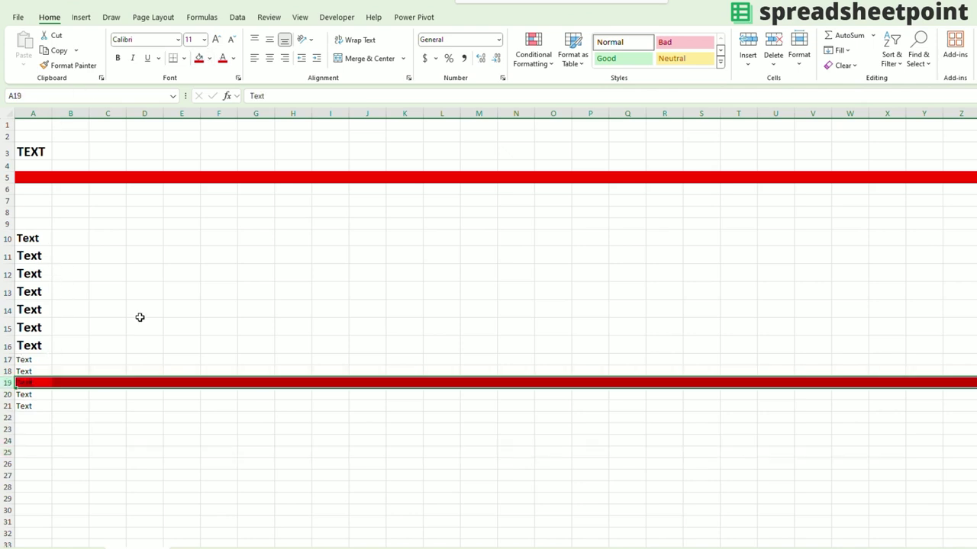
{"action": "left_click", "coordinate": [6, 417]}
{"action": "left_click", "coordinate": [198, 59]}
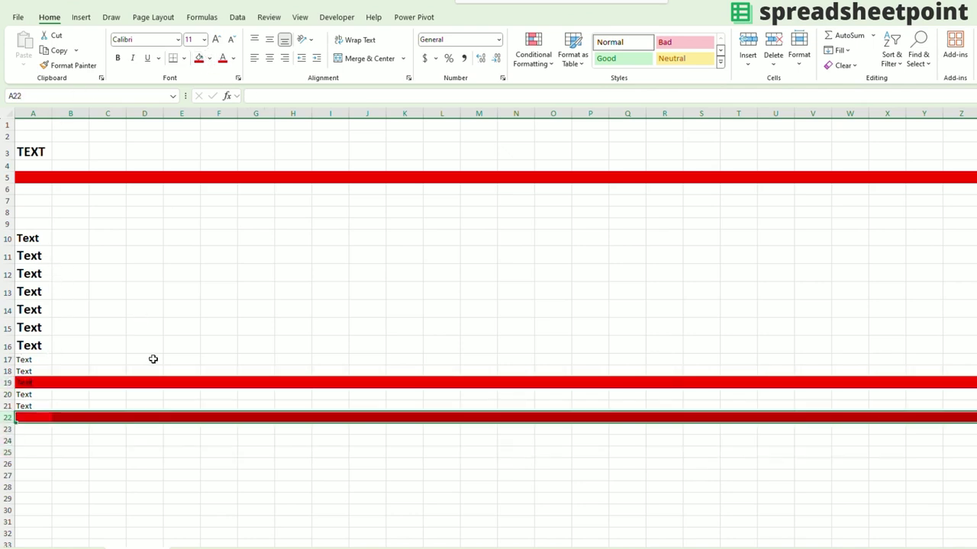
{"action": "left_click", "coordinate": [7, 452]}
{"action": "left_click", "coordinate": [198, 58]}
{"action": "left_click", "coordinate": [172, 257]}
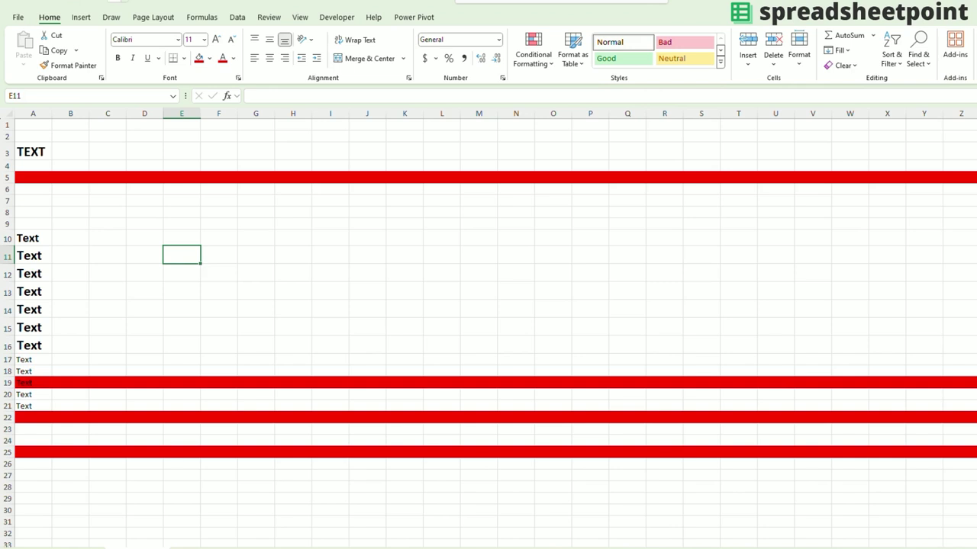
{"action": "key", "text": "ctrl+z"}
{"action": "key", "text": "ctrl+z"}
{"action": "key", "text": "ctrl+z"}
Copy row 5's red fill onto row 19 with Format Painter
{"action": "left_click", "coordinate": [9, 177]}
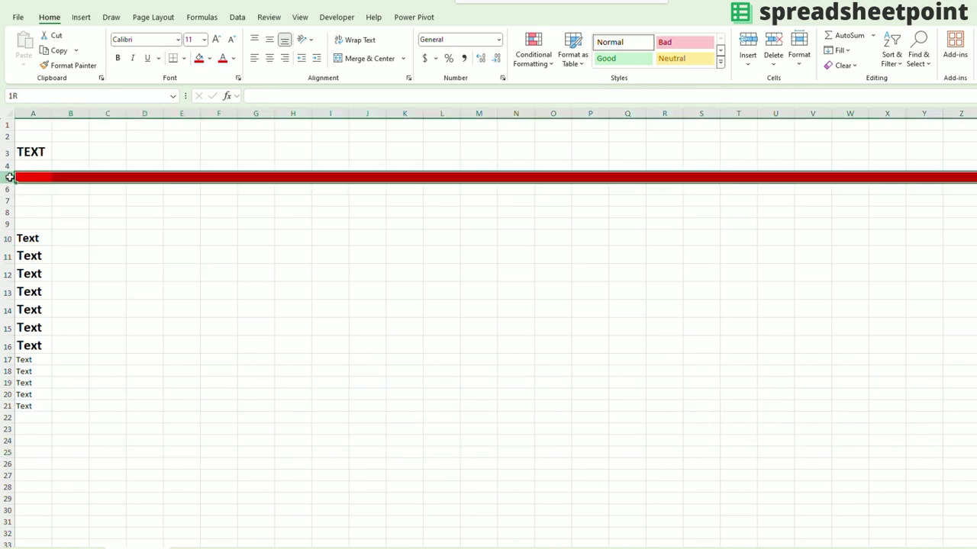
{"action": "left_click", "coordinate": [77, 65]}
{"action": "left_click", "coordinate": [7, 382]}
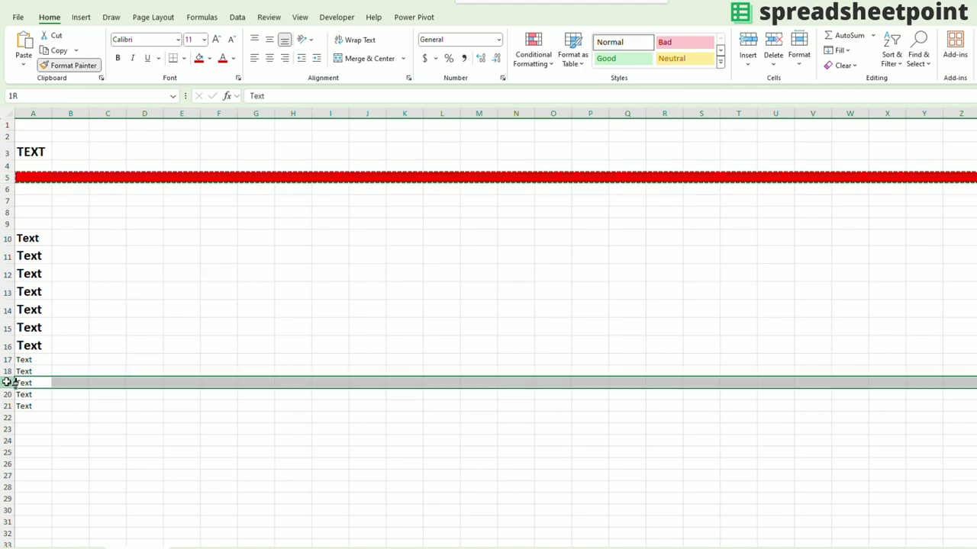
Apply row 5's red fill to rows 9, 11, 14, 16 and 23 in one Format Painter session
{"action": "left_click", "coordinate": [8, 177]}
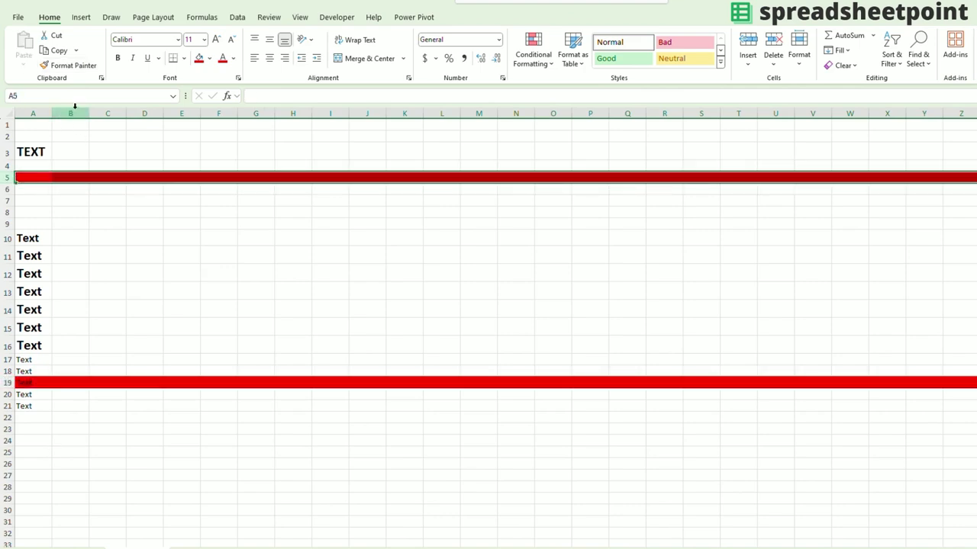
{"action": "left_click", "coordinate": [73, 67]}
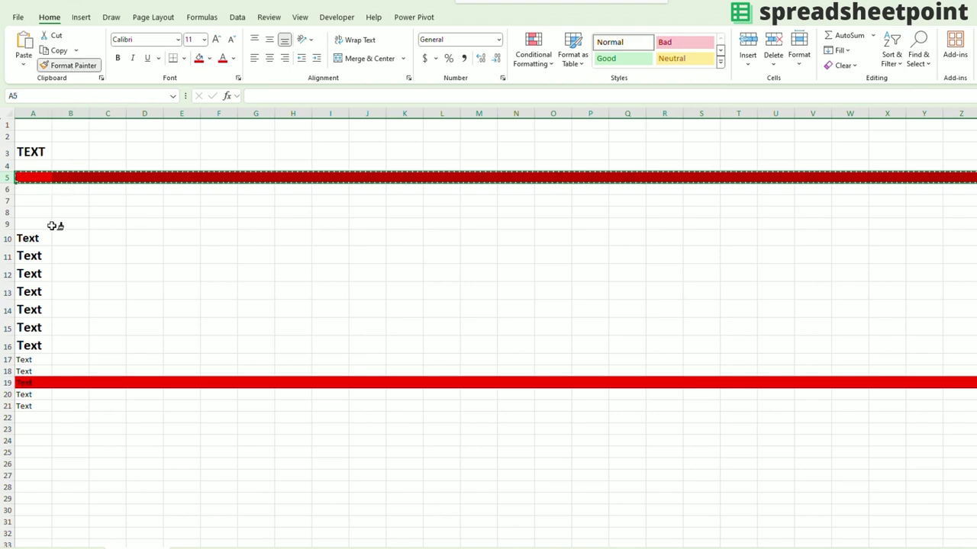
{"action": "left_click", "coordinate": [10, 225]}
{"action": "left_click", "coordinate": [8, 254]}
{"action": "left_click", "coordinate": [11, 303]}
{"action": "left_click", "coordinate": [9, 336]}
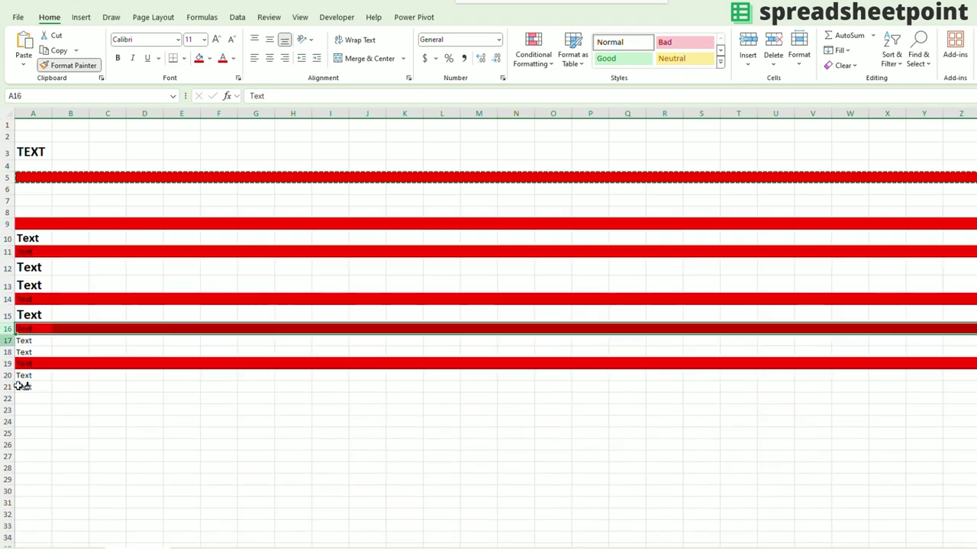
{"action": "left_click", "coordinate": [10, 409]}
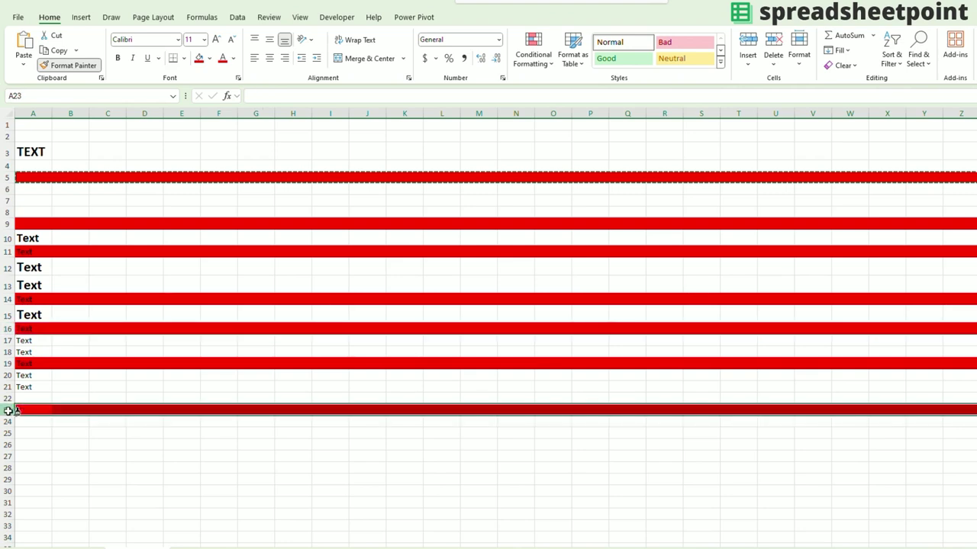
{"action": "key", "text": "Escape"}
{"action": "left_click", "coordinate": [134, 201]}
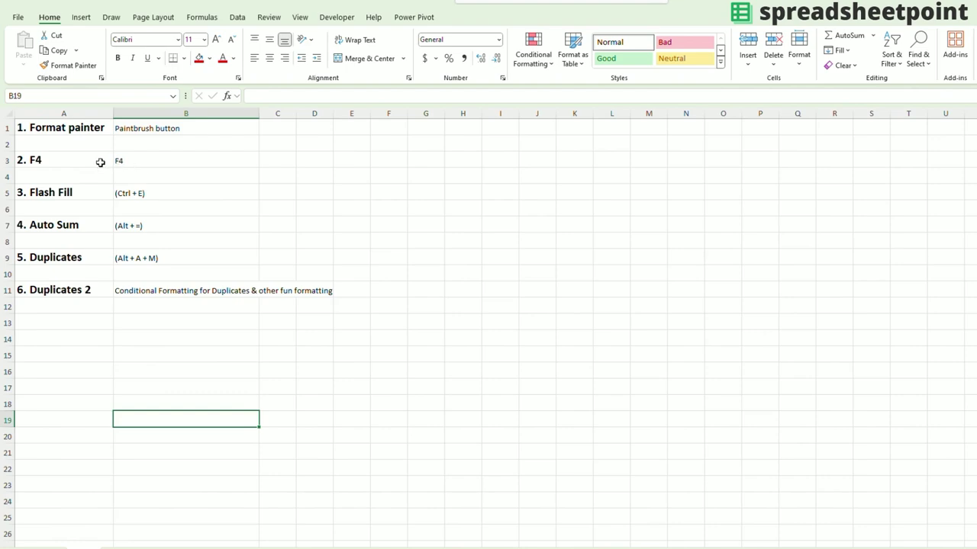
Select the 2. F4 tip in A3 and empty cells B16, B19 and B15
{"action": "left_click", "coordinate": [97, 162]}
{"action": "left_click", "coordinate": [154, 379]}
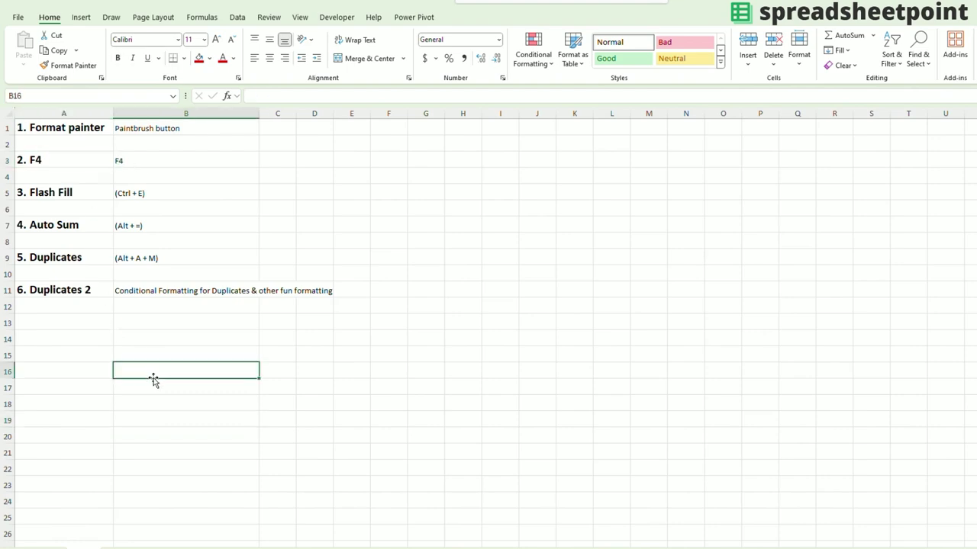
{"action": "left_click", "coordinate": [153, 425]}
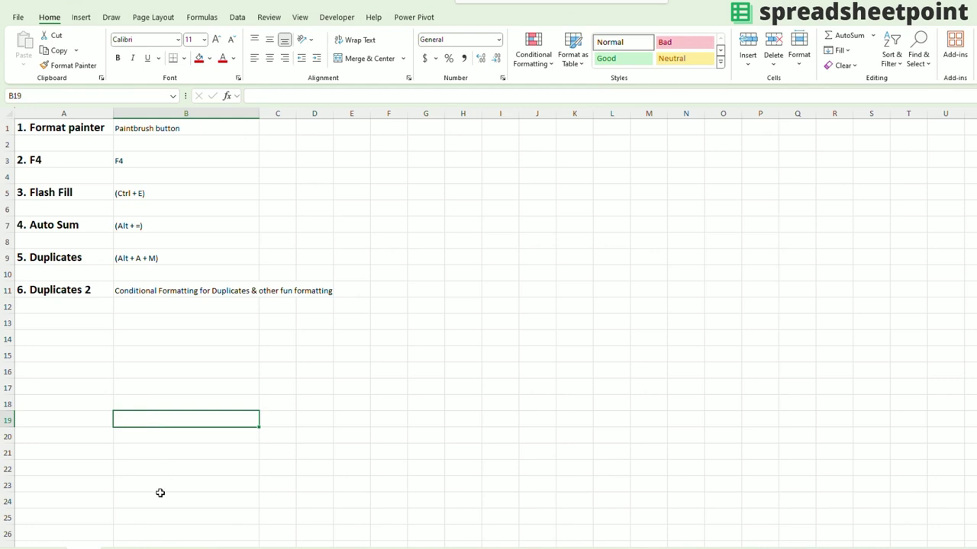
{"action": "left_click", "coordinate": [141, 361]}
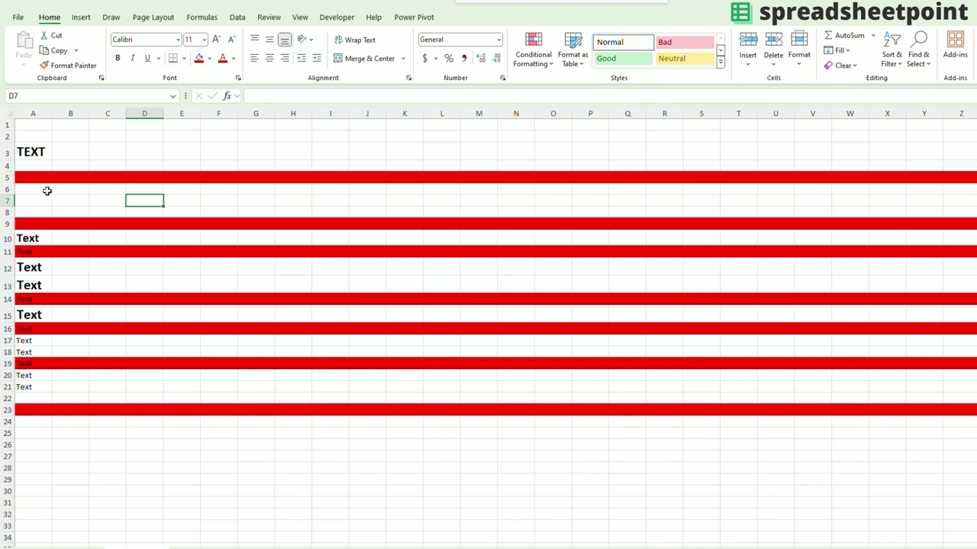
Delete rows 3, 4 and 7 from the row context menu, plus one more row with Ctrl+-
{"action": "right_click", "coordinate": [9, 151]}
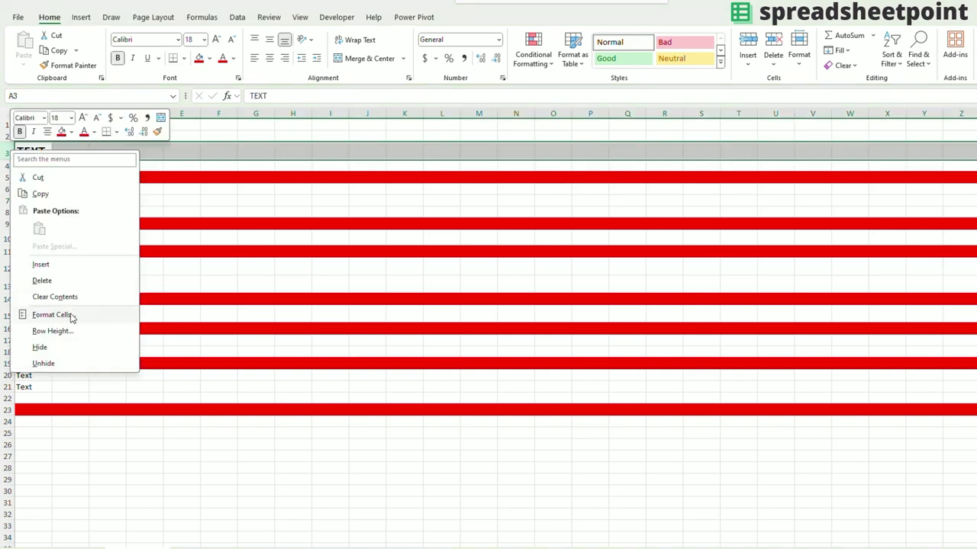
{"action": "key", "text": "Escape"}
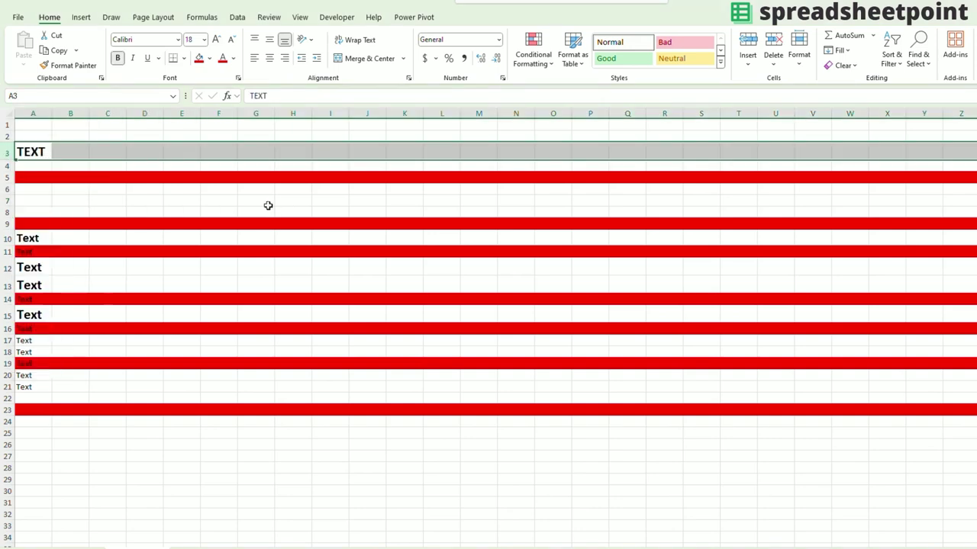
{"action": "right_click", "coordinate": [6, 150]}
{"action": "left_click", "coordinate": [58, 284]}
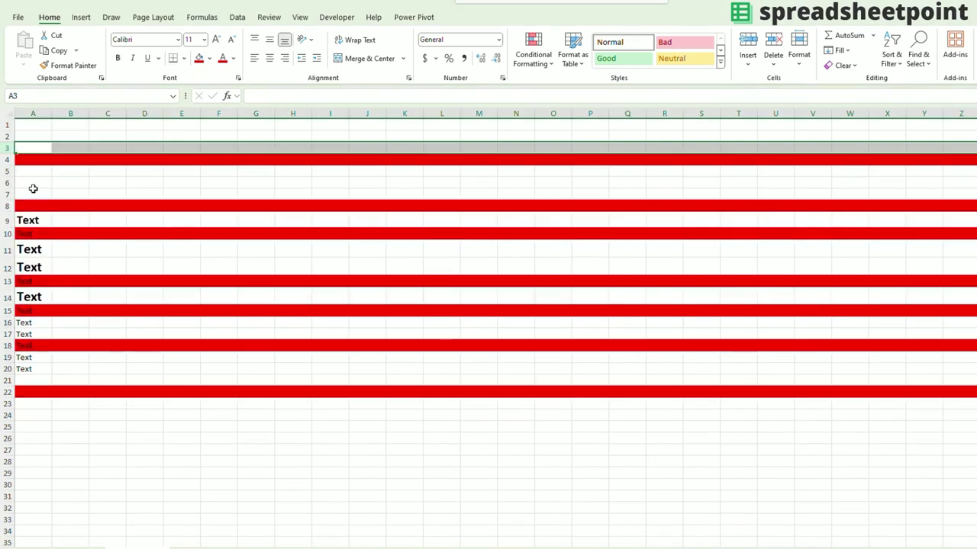
{"action": "left_click", "coordinate": [7, 160]}
{"action": "right_click", "coordinate": [6, 159]}
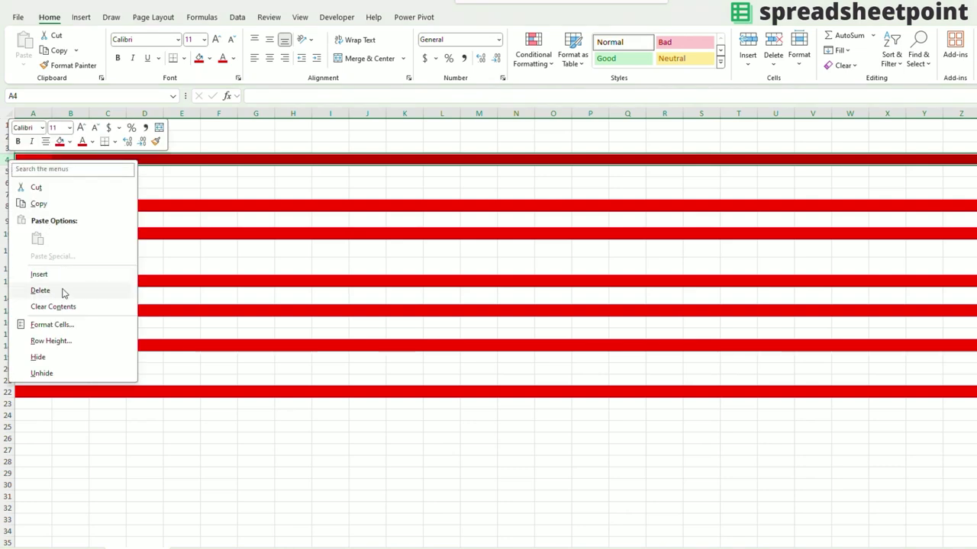
{"action": "left_click", "coordinate": [64, 293]}
{"action": "left_click", "coordinate": [9, 197]}
{"action": "right_click", "coordinate": [9, 197]}
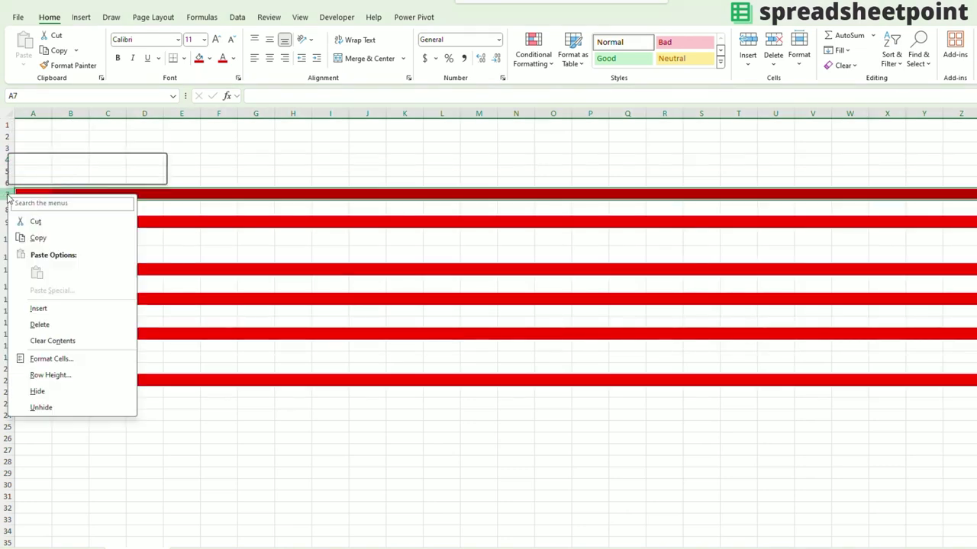
{"action": "left_click", "coordinate": [44, 325]}
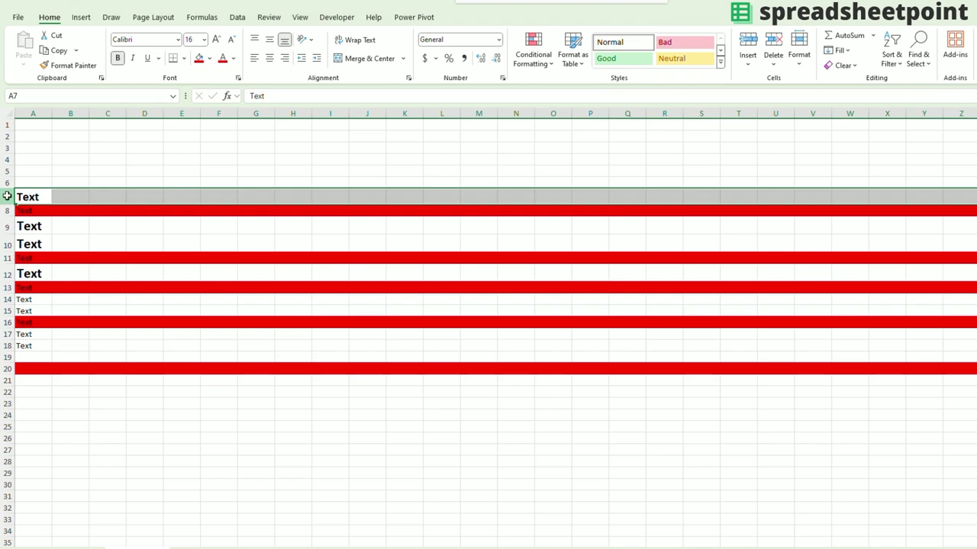
{"action": "key", "text": "ctrl+minus"}
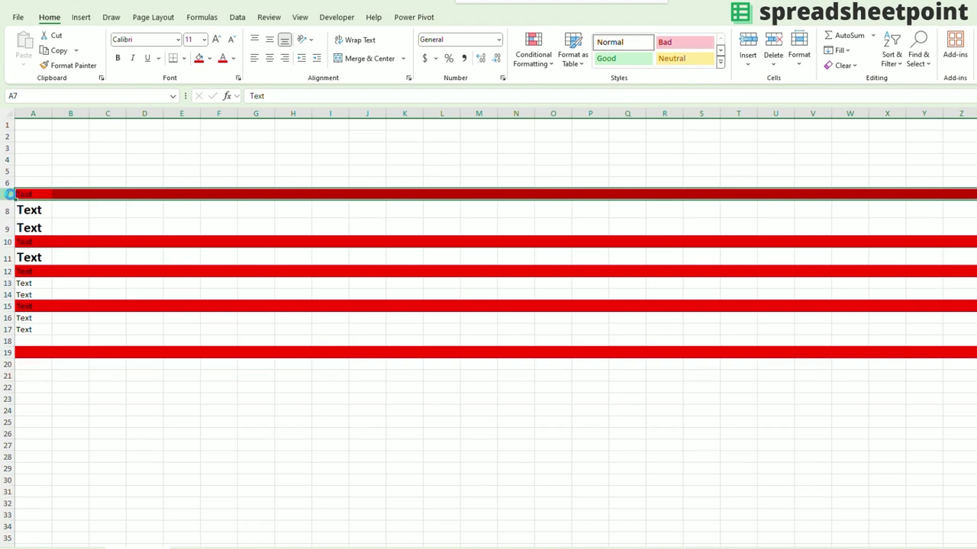
Delete the red row 7, then fill cells C3 and E5 red
{"action": "key", "text": "ctrl+minus"}
{"action": "left_click", "coordinate": [124, 151]}
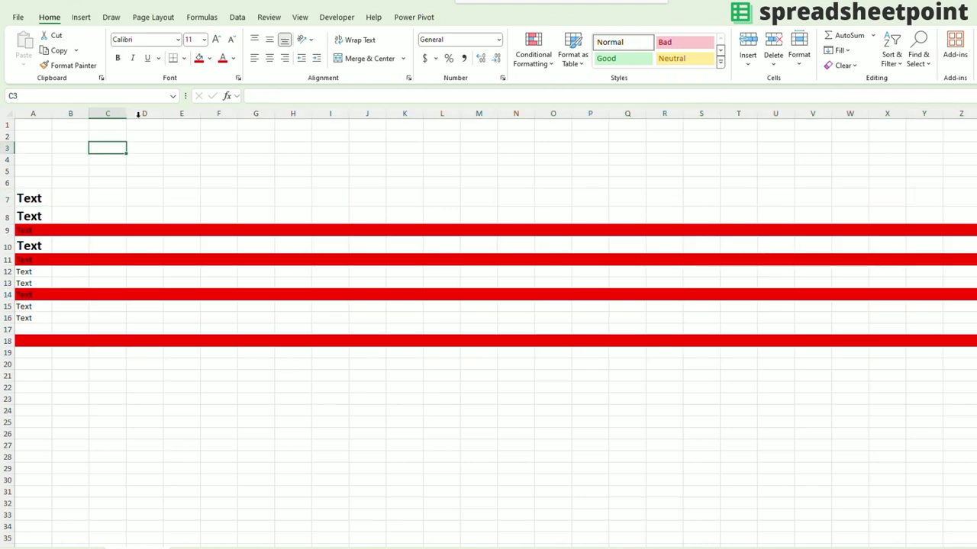
{"action": "left_click", "coordinate": [199, 59]}
{"action": "left_click", "coordinate": [183, 170]}
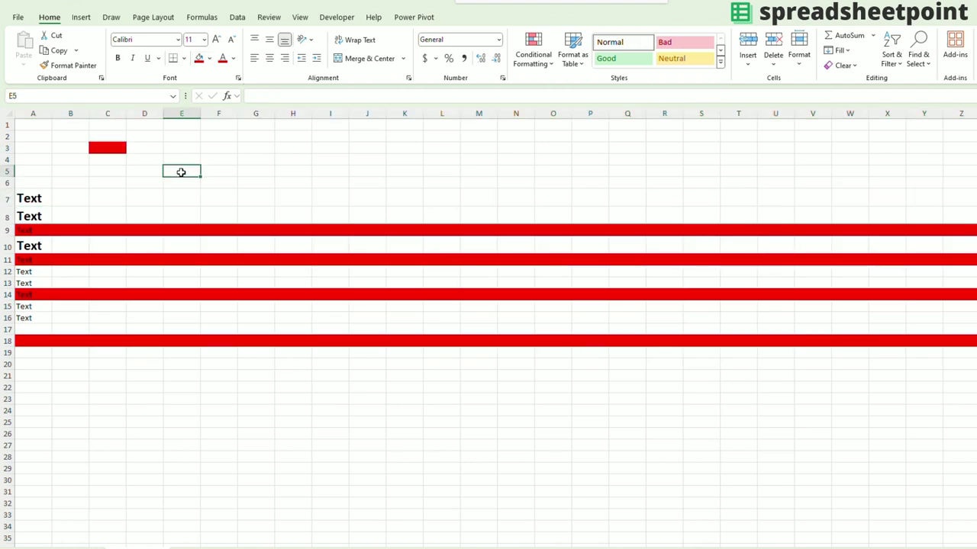
{"action": "left_click", "coordinate": [200, 59]}
Repeat the red fill on cells I5, L6 and H25 with F4
{"action": "left_click", "coordinate": [320, 171]}
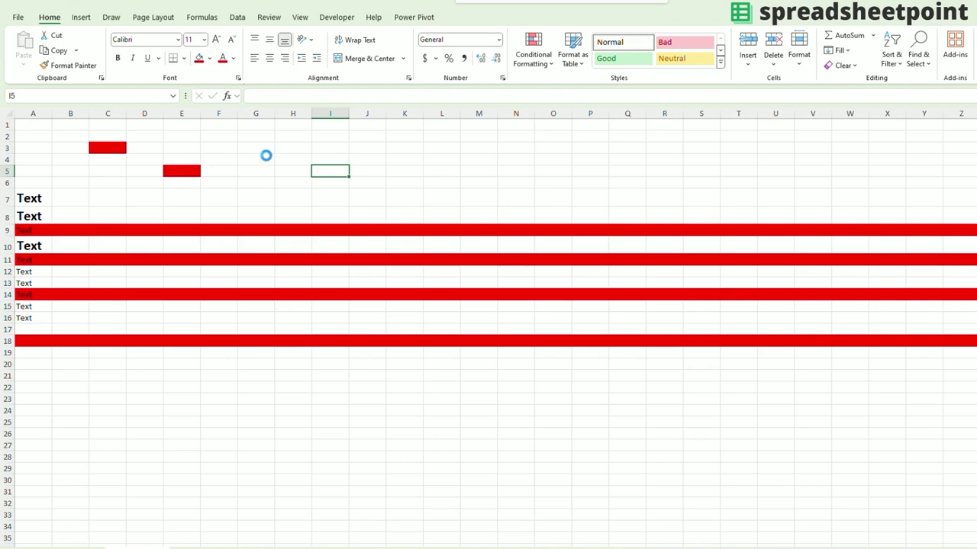
{"action": "key", "text": "F4"}
{"action": "left_click", "coordinate": [446, 183]}
{"action": "key", "text": "F4"}
{"action": "left_click", "coordinate": [307, 418]}
{"action": "key", "text": "F4"}
{"action": "left_click", "coordinate": [286, 376]}
Insert a blank row above the list of full names
{"action": "key", "text": "ctrl+Page_Up"}
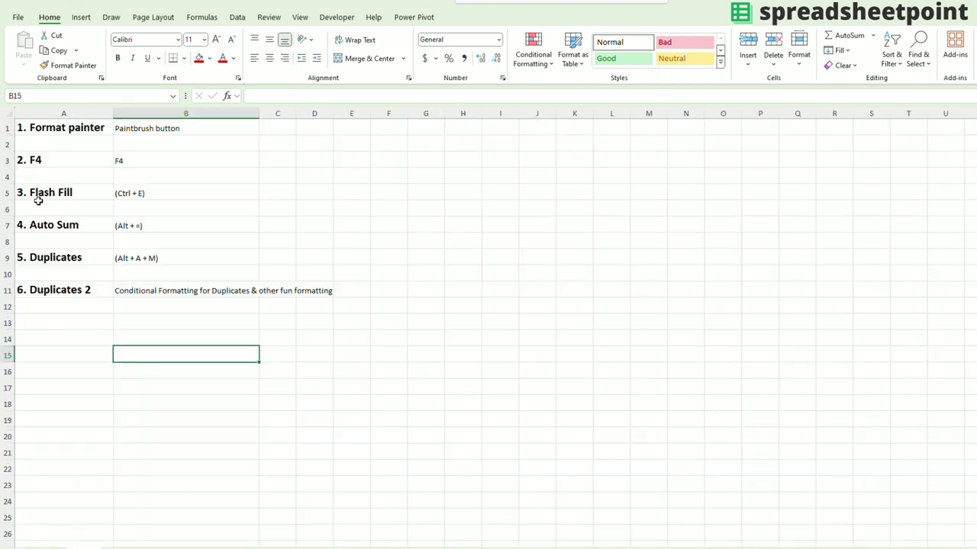
{"action": "left_click", "coordinate": [39, 200]}
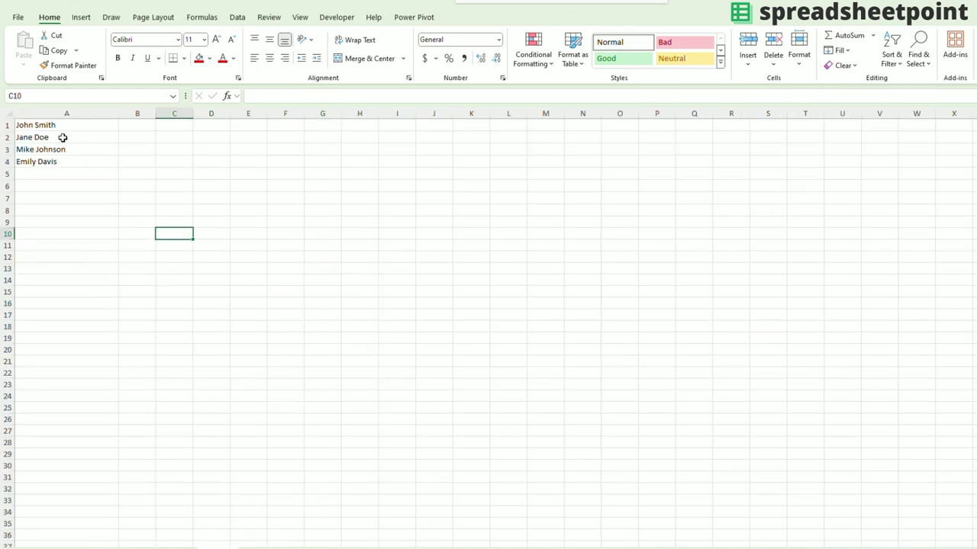
{"action": "left_click_drag", "start_coordinate": [53, 126], "coordinate": [54, 160]}
{"action": "right_click", "coordinate": [7, 125]}
{"action": "left_click", "coordinate": [46, 237]}
Add the headers FULL NAME, FIRST and LAST in row 1
{"action": "left_click", "coordinate": [69, 125]}
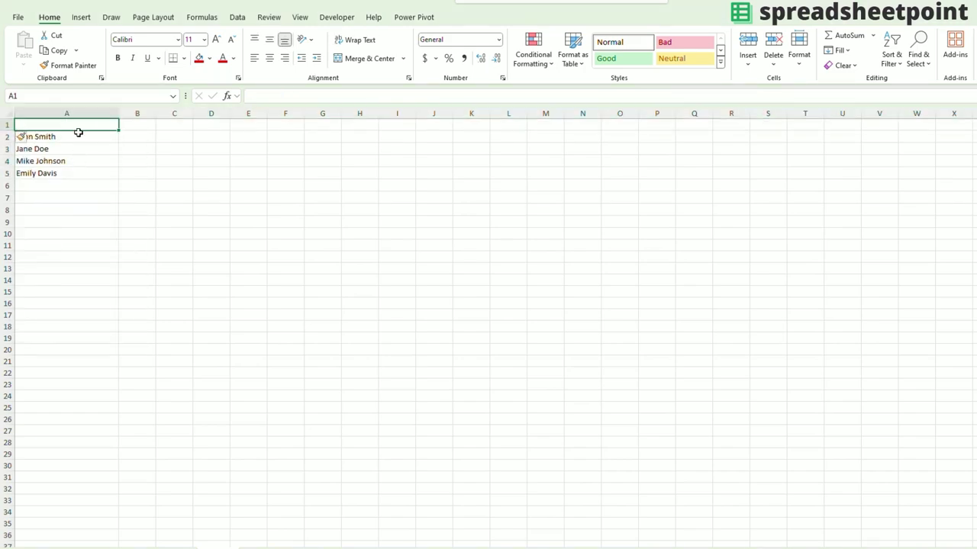
{"action": "type", "text": "FULL NAME"}
{"action": "key", "text": "Tab"}
{"action": "type", "text": "FIRST"}
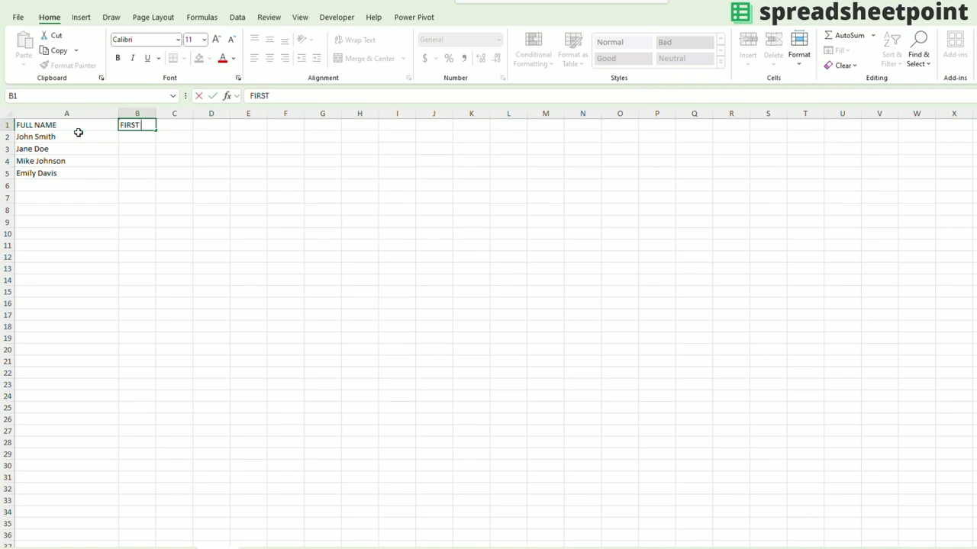
{"action": "key", "text": "Tab"}
{"action": "type", "text": "LAST"}
{"action": "key", "text": "Return"}
Enter John in B2 and Smith in C2 as the example split
{"action": "left_click", "coordinate": [133, 137]}
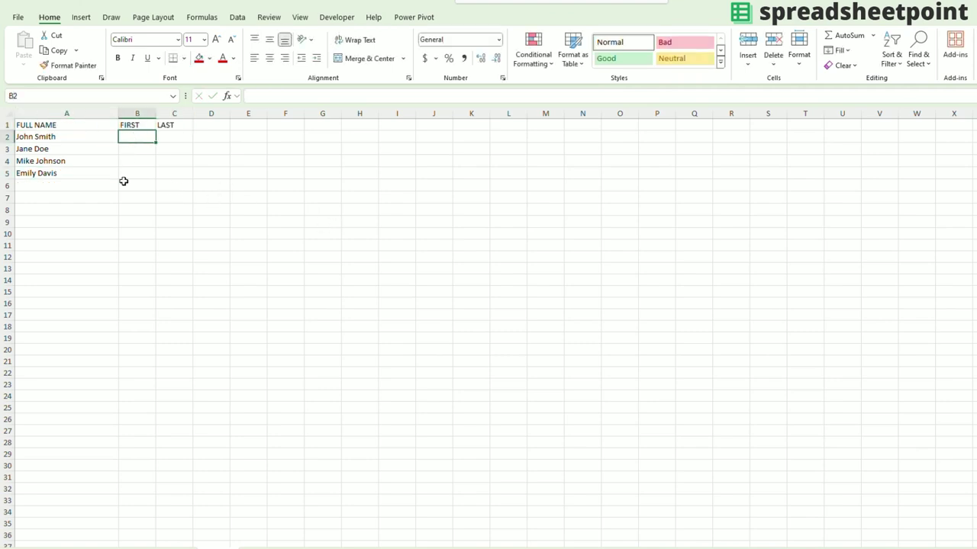
{"action": "type", "text": "John"}
{"action": "key", "text": "Tab"}
{"action": "type", "text": "Smith"}
{"action": "key", "text": "Return"}
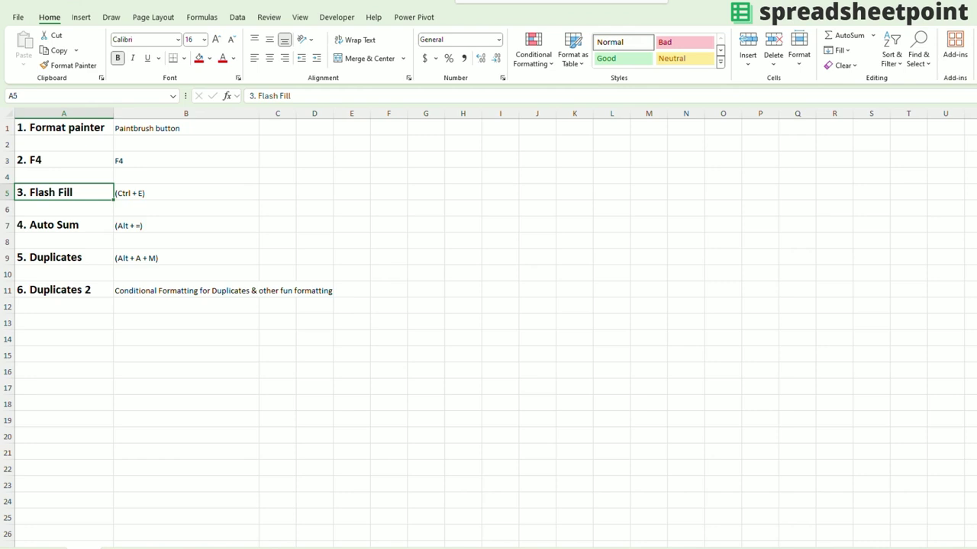
Flash Fill the remaining first and last names with Ctrl+E and accept the suggestions
{"action": "left_click", "coordinate": [142, 150]}
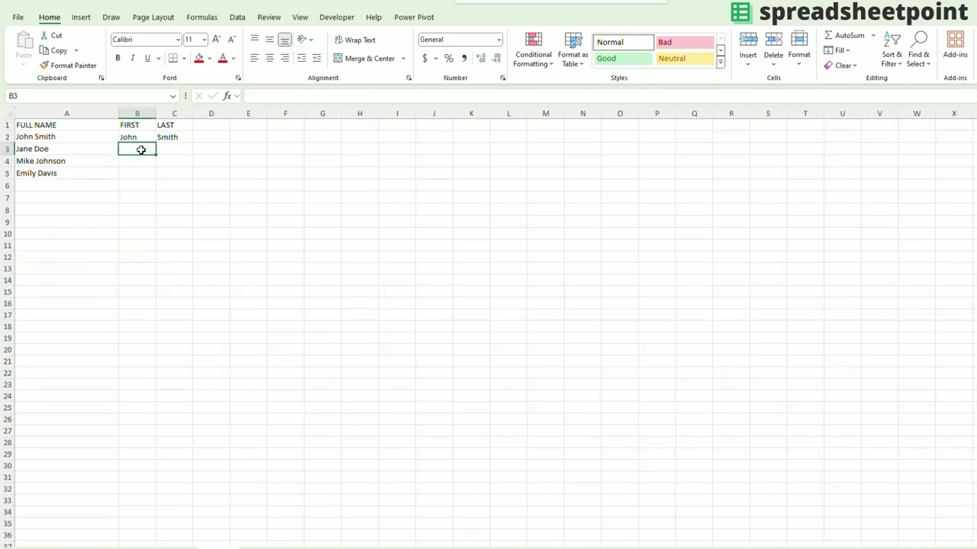
{"action": "key", "text": "ctrl+e"}
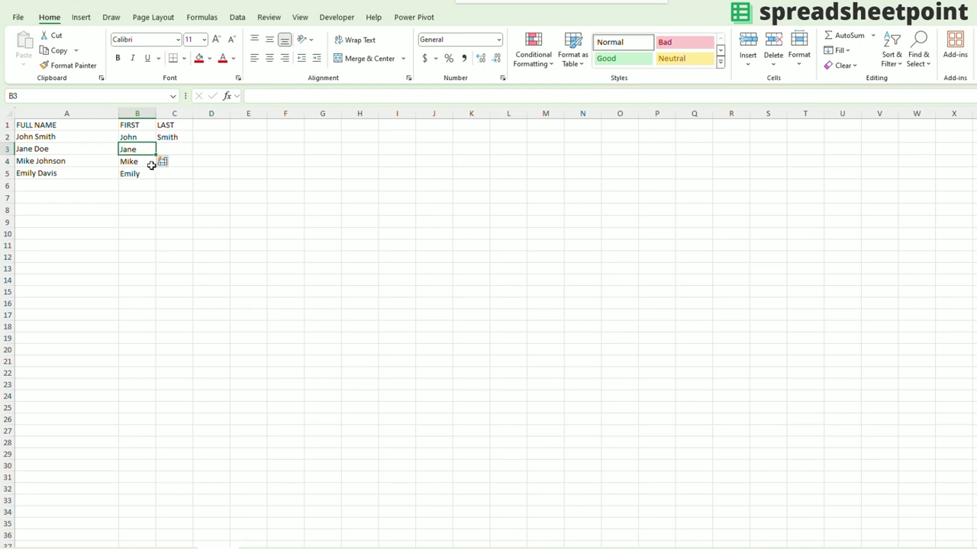
{"action": "left_click", "coordinate": [159, 149]}
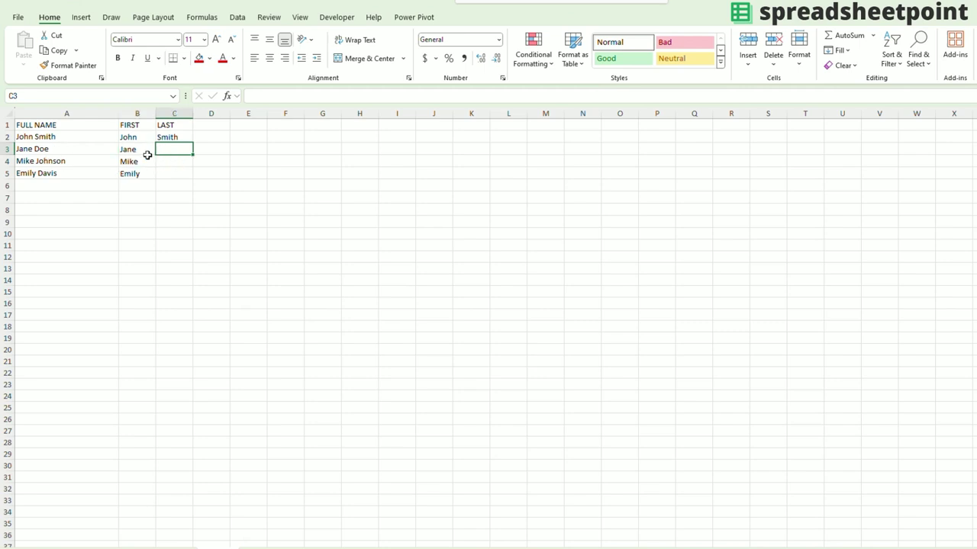
{"action": "key", "text": "ctrl+e"}
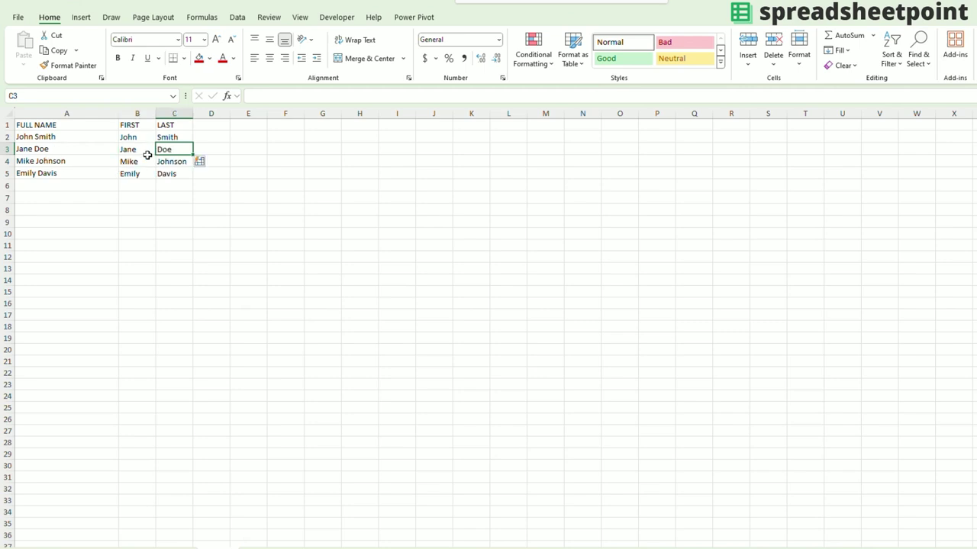
{"action": "left_click", "coordinate": [210, 163]}
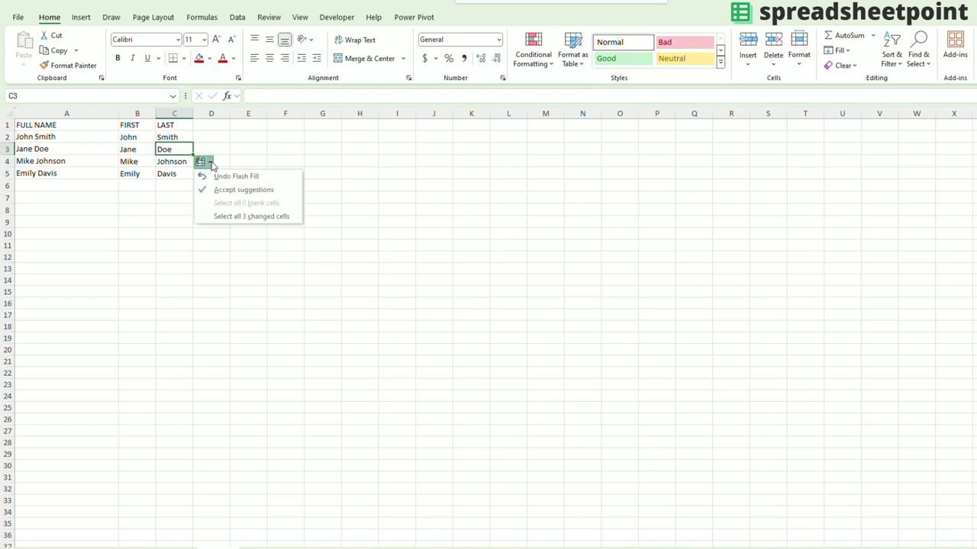
{"action": "left_click", "coordinate": [227, 193]}
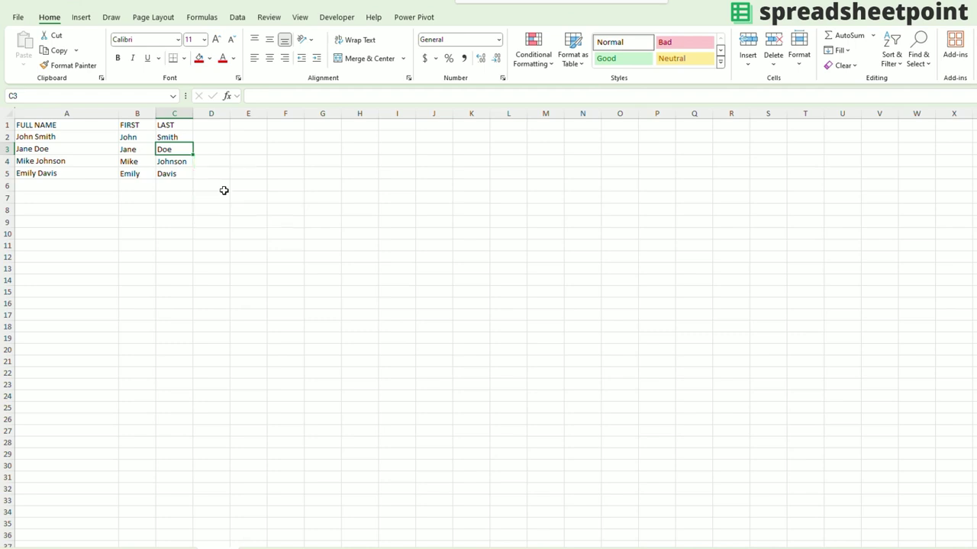
{"action": "left_click", "coordinate": [168, 174]}
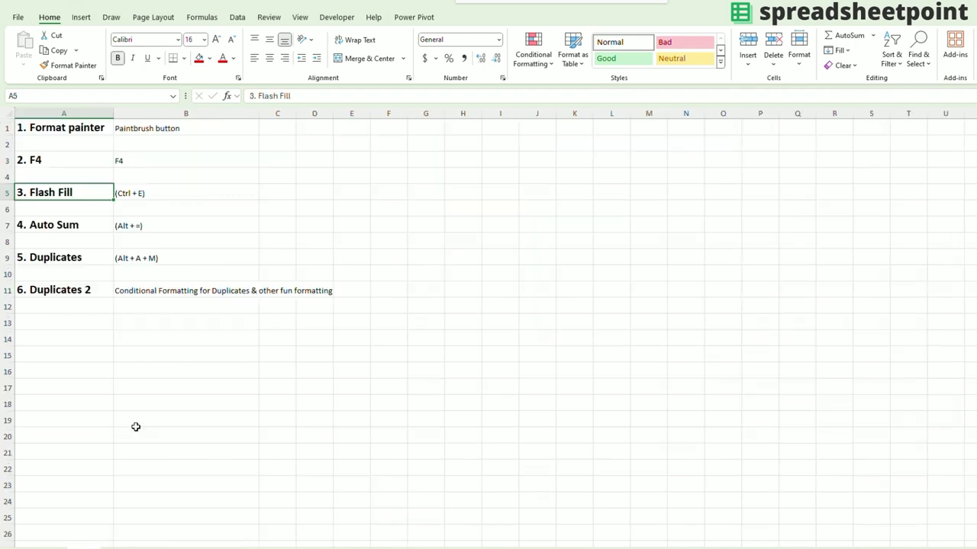
On the numbers sheet, AutoSum A1:A11 into A12, giving 10266
{"action": "left_click", "coordinate": [138, 225]}
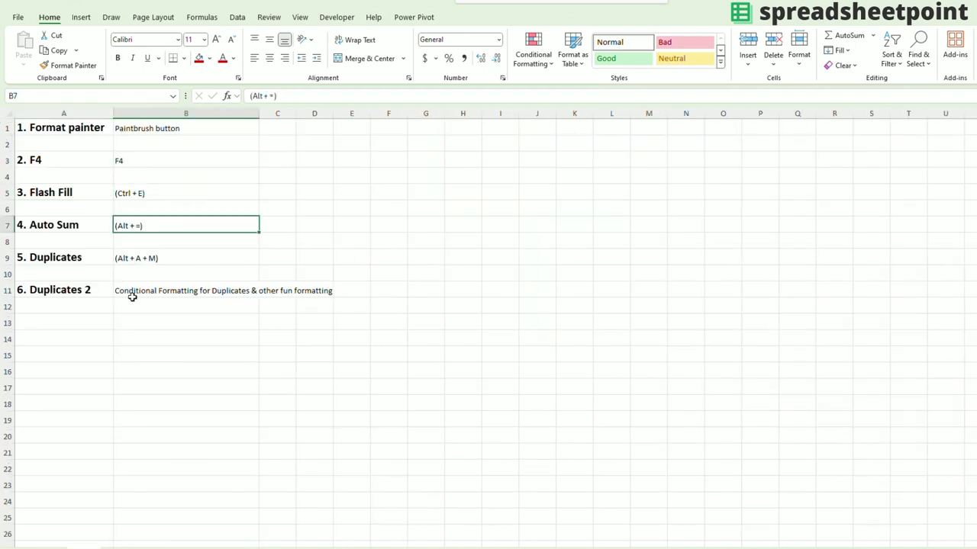
{"action": "left_click", "coordinate": [172, 434]}
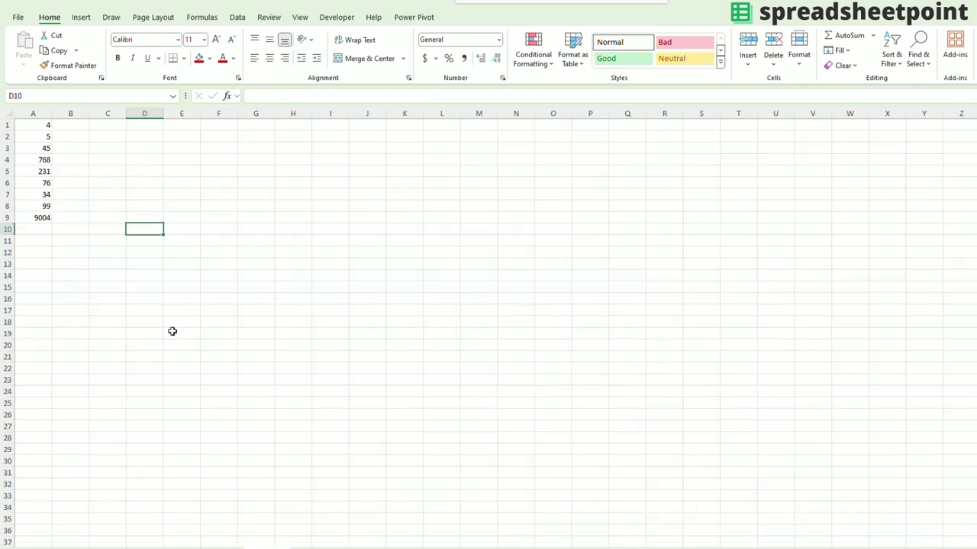
{"action": "left_click", "coordinate": [173, 331]}
{"action": "left_click", "coordinate": [47, 252]}
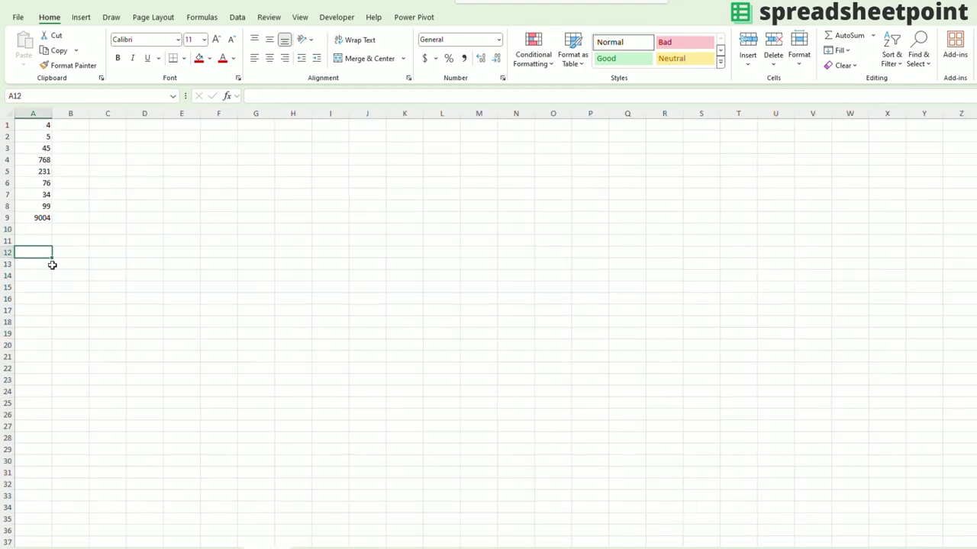
{"action": "key", "text": "alt+equal"}
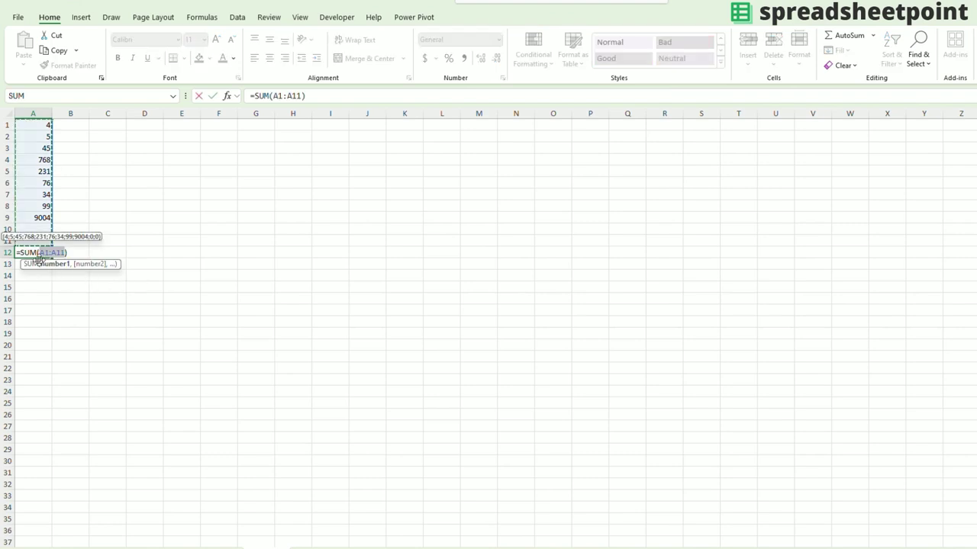
{"action": "key", "text": "Return"}
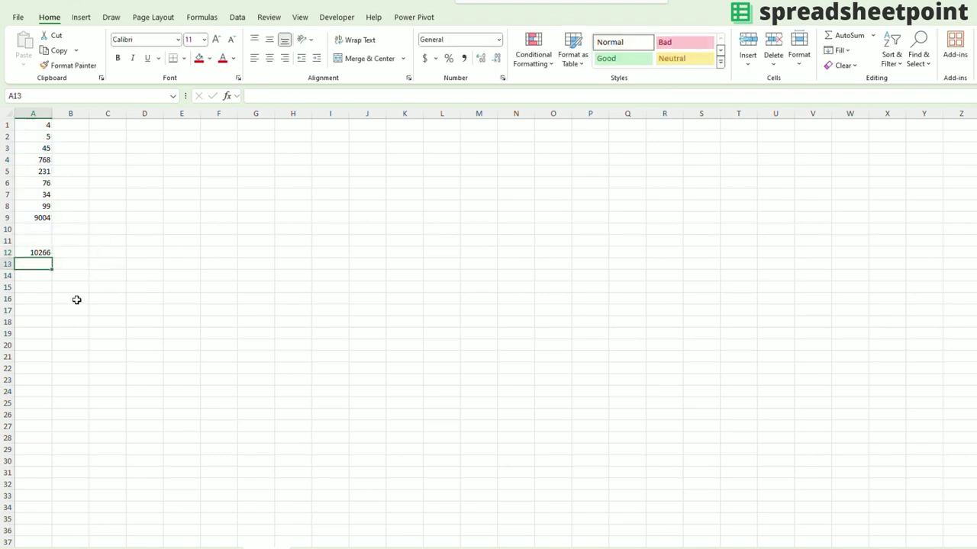
AutoSum into A16 as well, which also shows 10266
{"action": "left_click", "coordinate": [31, 311]}
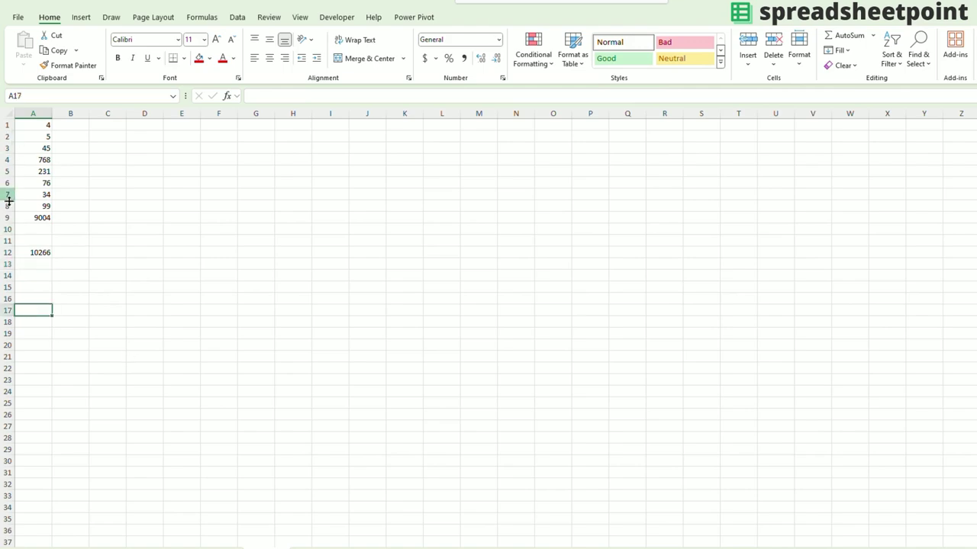
{"action": "left_click", "coordinate": [38, 301]}
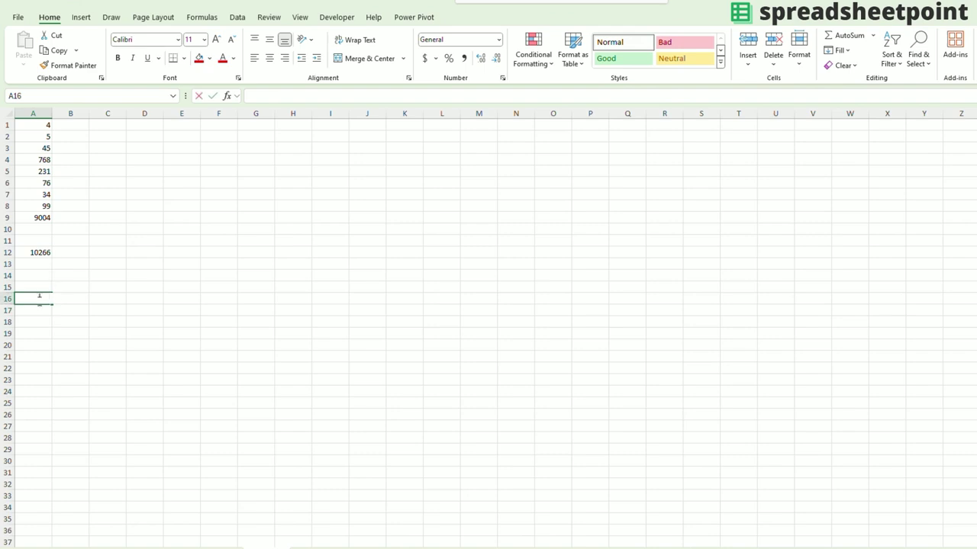
{"action": "key", "text": "alt+equal"}
{"action": "key", "text": "Return"}
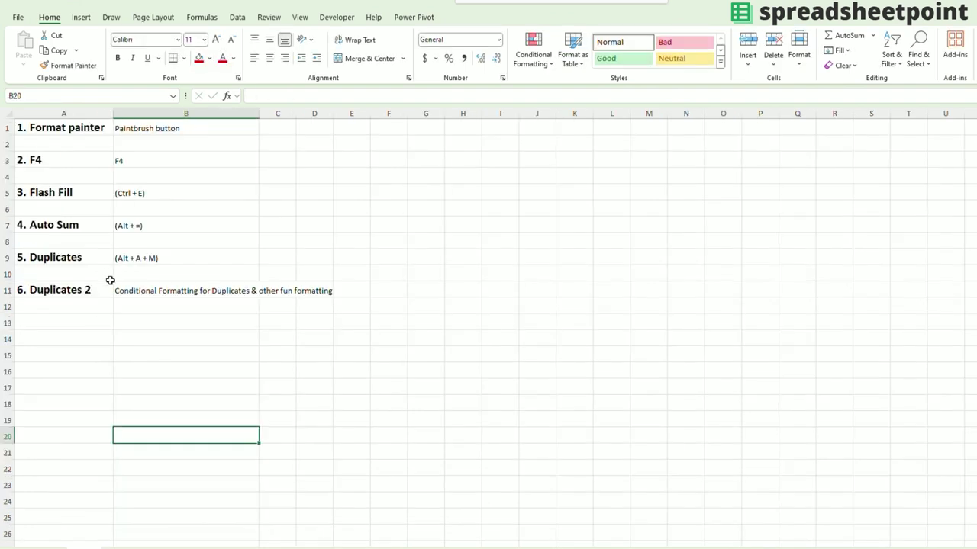
{"action": "left_click", "coordinate": [162, 260]}
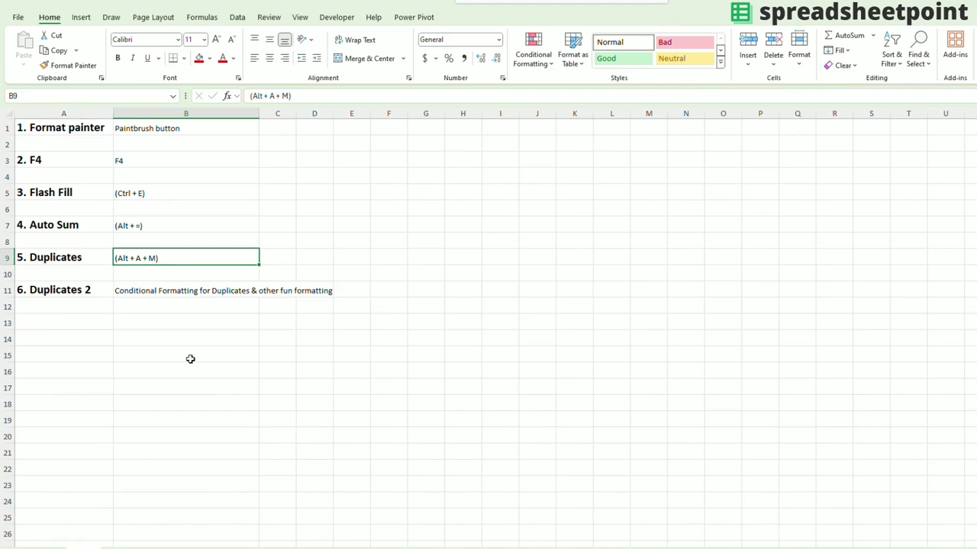
{"action": "left_click", "coordinate": [235, 436]}
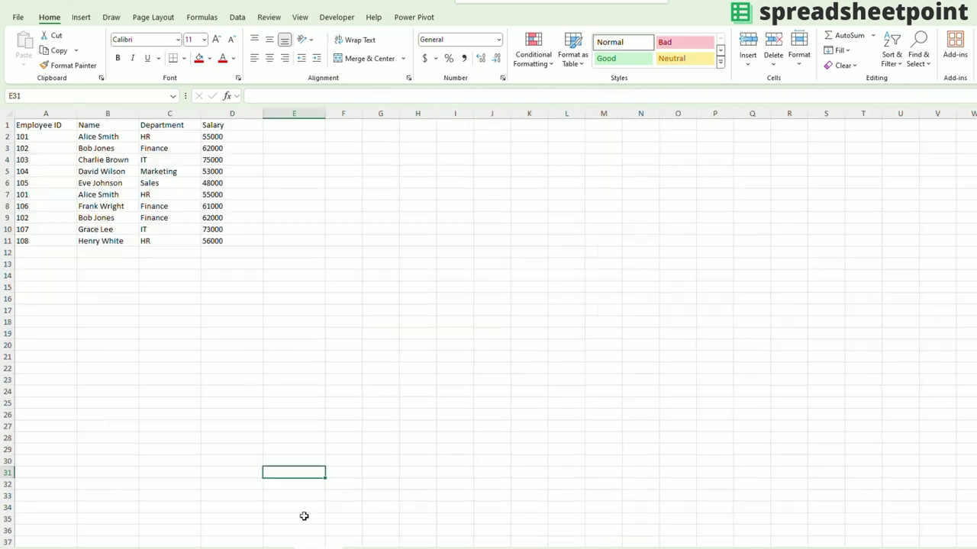
{"action": "left_click", "coordinate": [212, 329]}
{"action": "left_click_drag", "start_coordinate": [43, 125], "coordinate": [259, 241]}
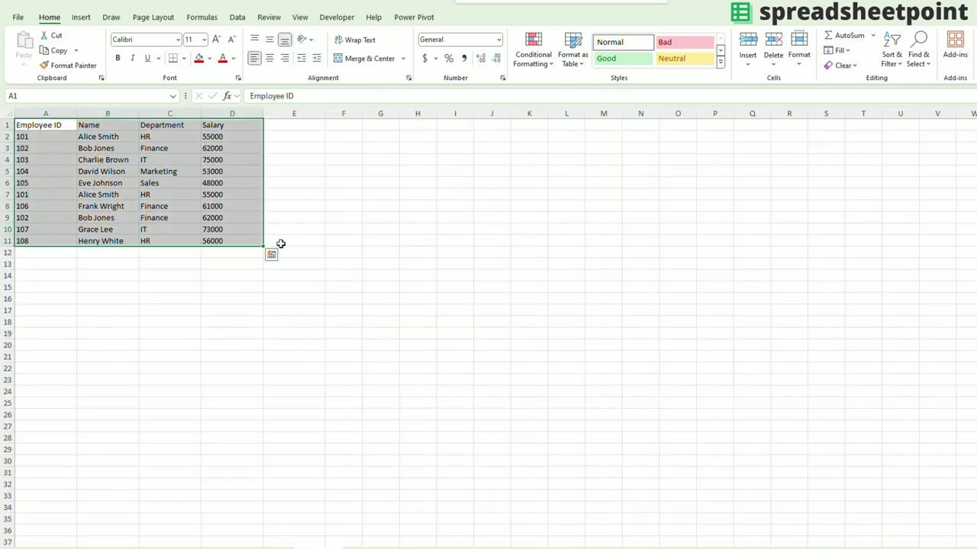
{"action": "key", "text": "alt+a"}
{"action": "key", "text": "m"}
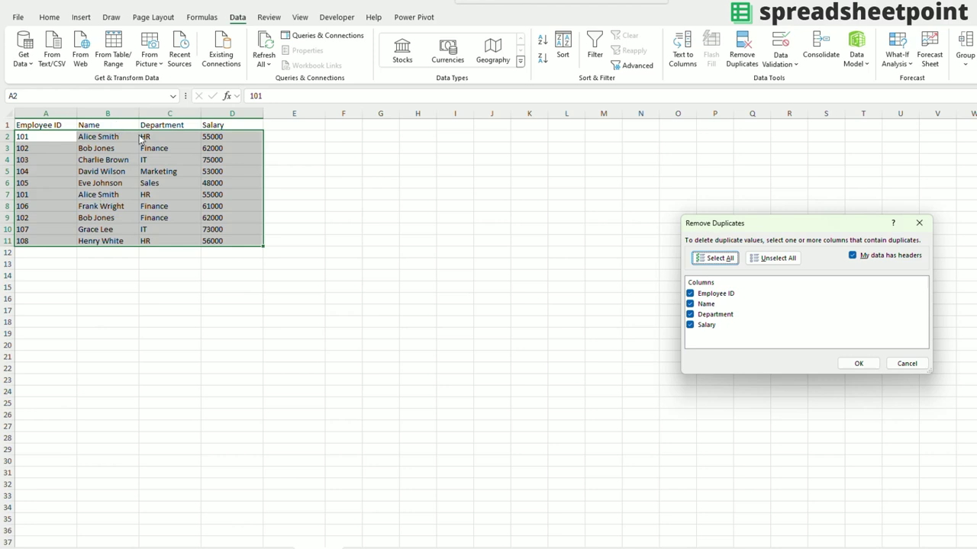
{"action": "left_click", "coordinate": [690, 293]}
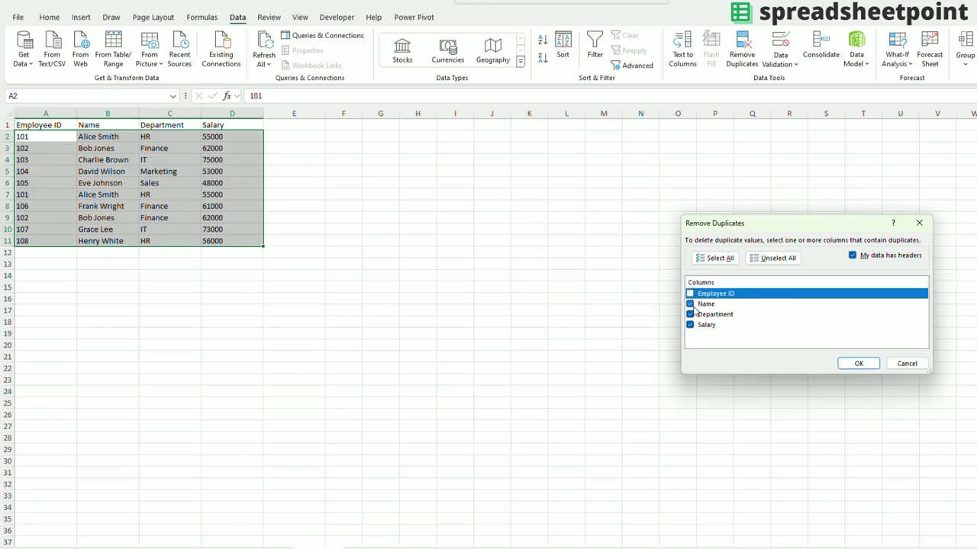
{"action": "left_click", "coordinate": [857, 363]}
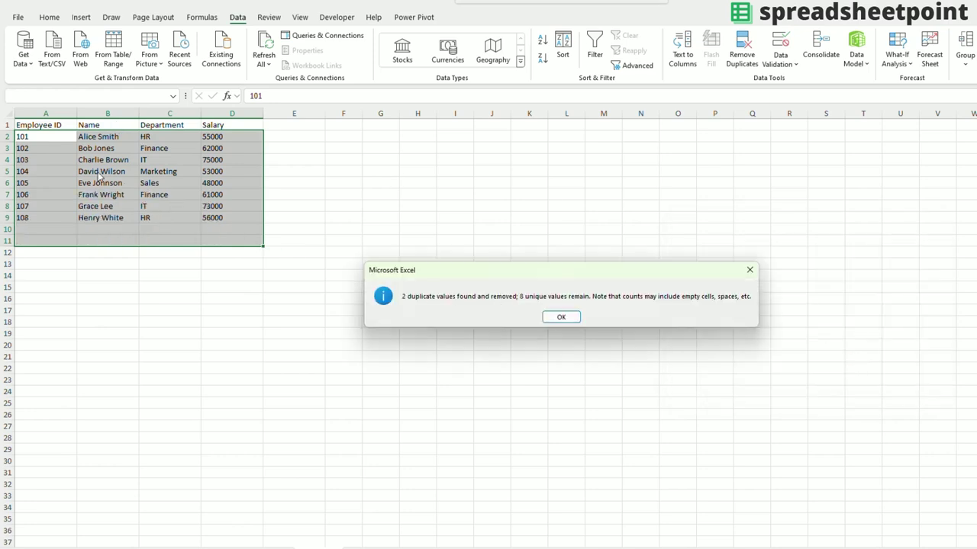
{"action": "left_click", "coordinate": [561, 318]}
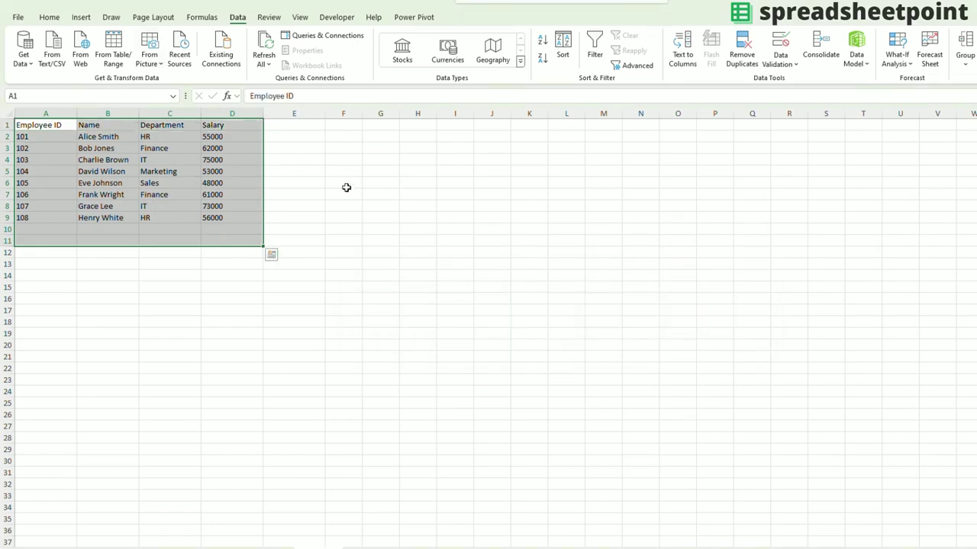
{"action": "key", "text": "ctrl+z"}
{"action": "left_click", "coordinate": [354, 319]}
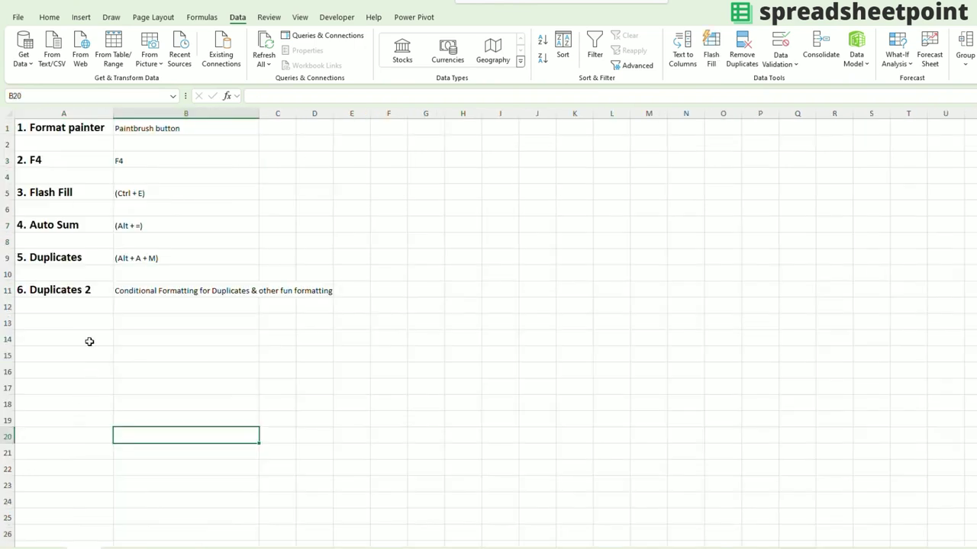
Preview Duplicate Values highlighting on the employee table A1:D11, then cancel it unapplied
{"action": "left_click", "coordinate": [118, 289]}
{"action": "left_click", "coordinate": [242, 449]}
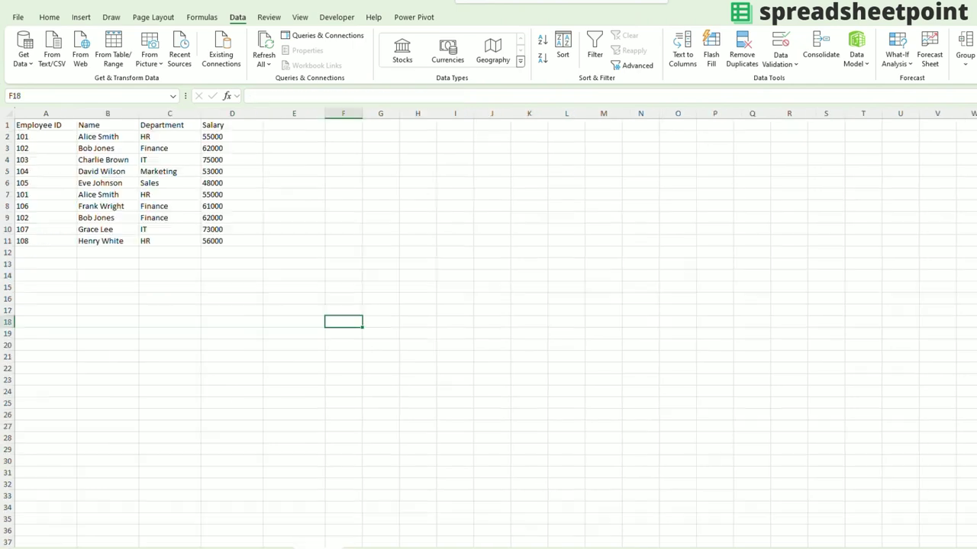
{"action": "left_click", "coordinate": [211, 332]}
{"action": "left_click_drag", "start_coordinate": [48, 125], "coordinate": [214, 241]}
{"action": "left_click", "coordinate": [48, 18]}
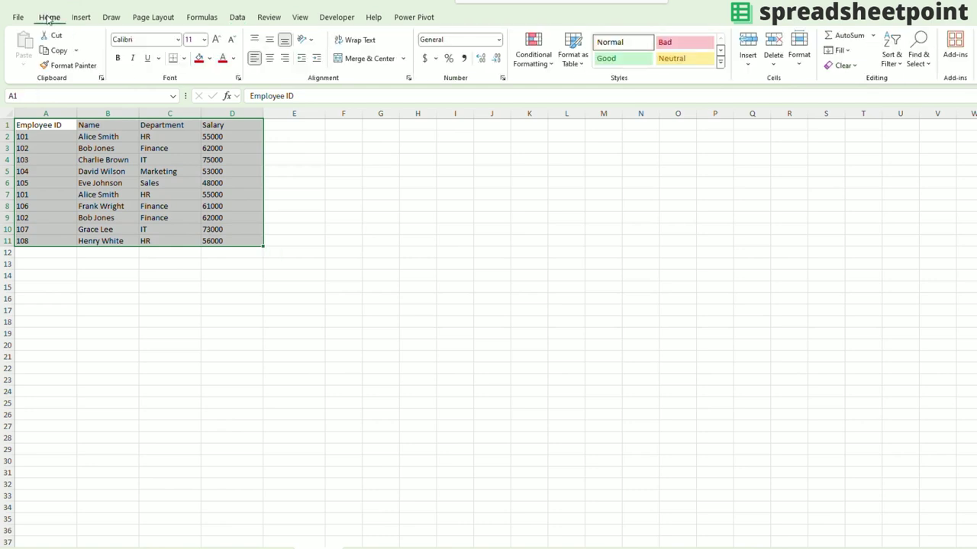
{"action": "left_click", "coordinate": [548, 64]}
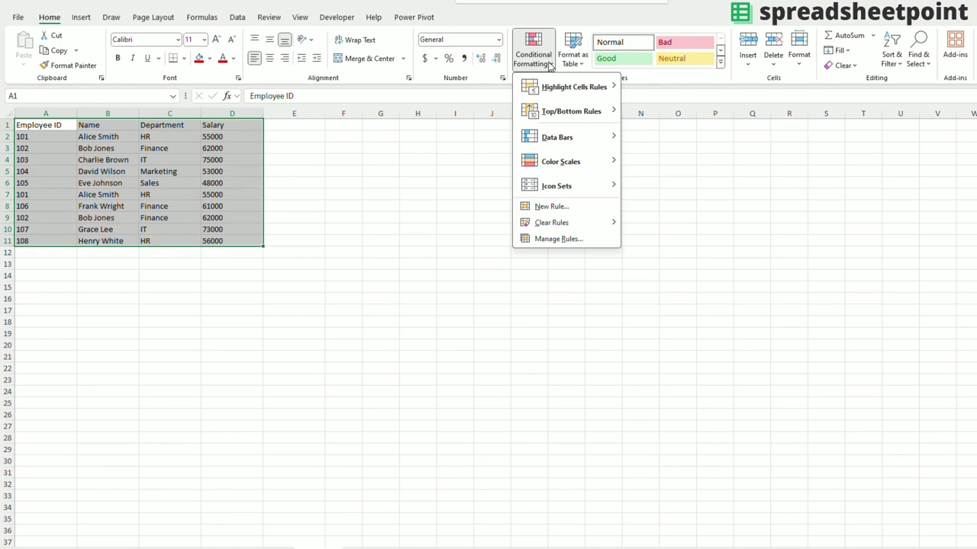
{"action": "mouse_move", "coordinate": [561, 87]}
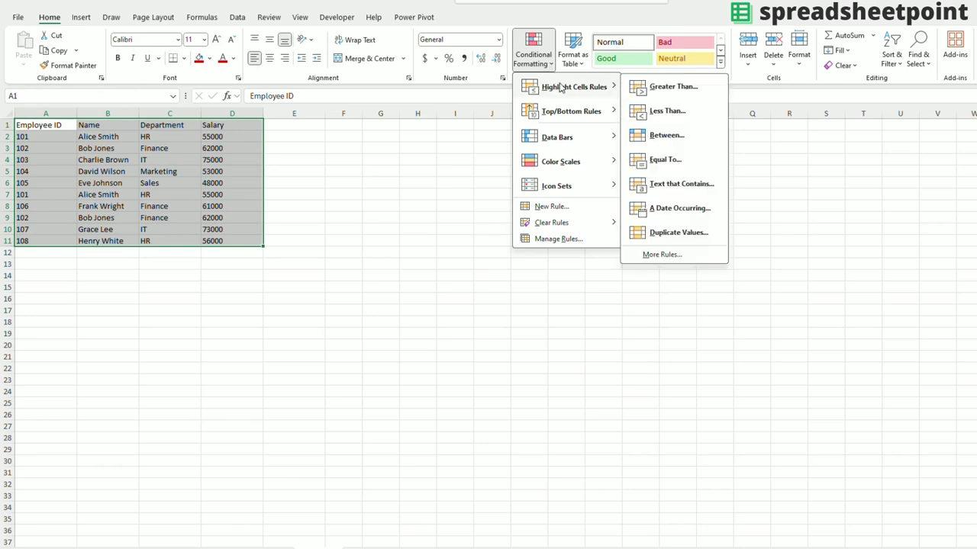
{"action": "left_click", "coordinate": [676, 234]}
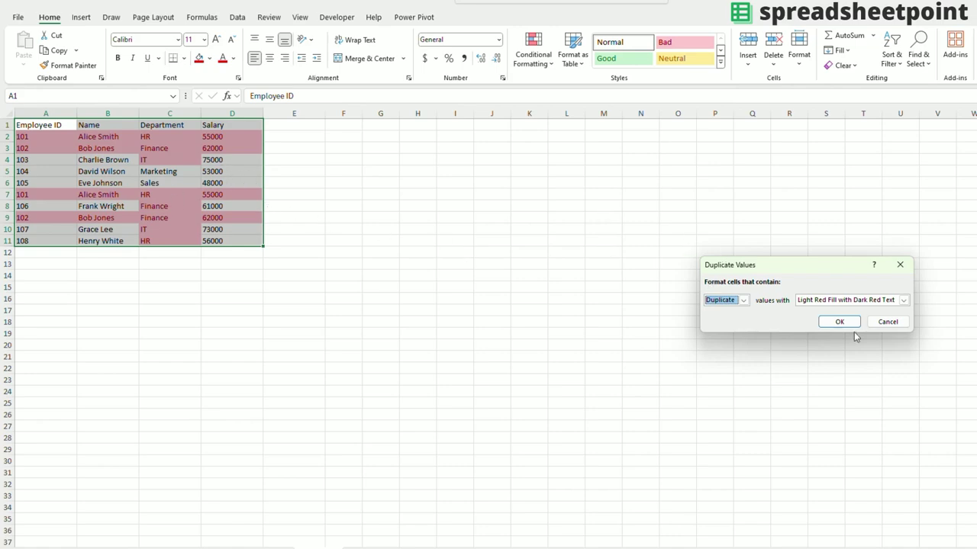
{"action": "left_click", "coordinate": [887, 322]}
{"action": "left_click", "coordinate": [532, 230]}
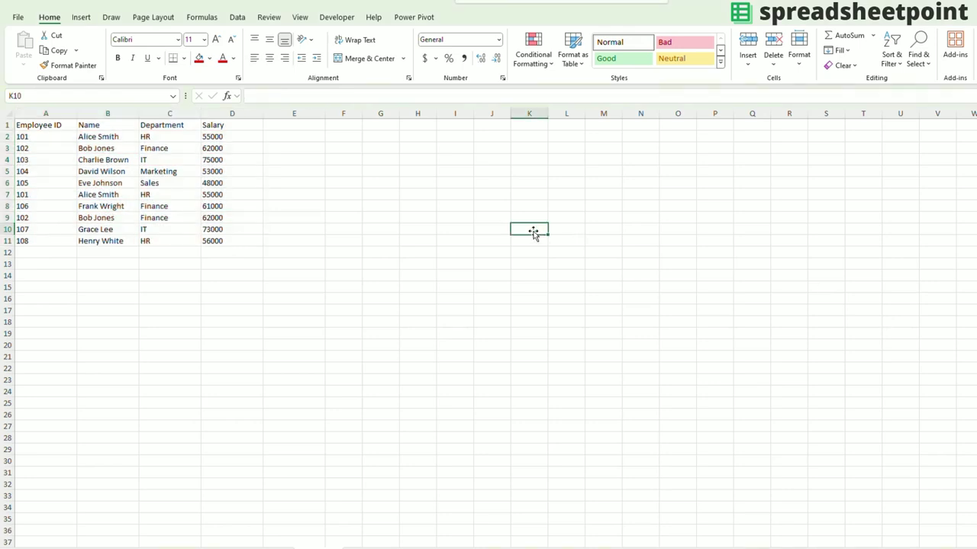
Preview duplicate highlighting on the Name column B, dismiss it, and select salary D2
{"action": "left_click", "coordinate": [106, 114]}
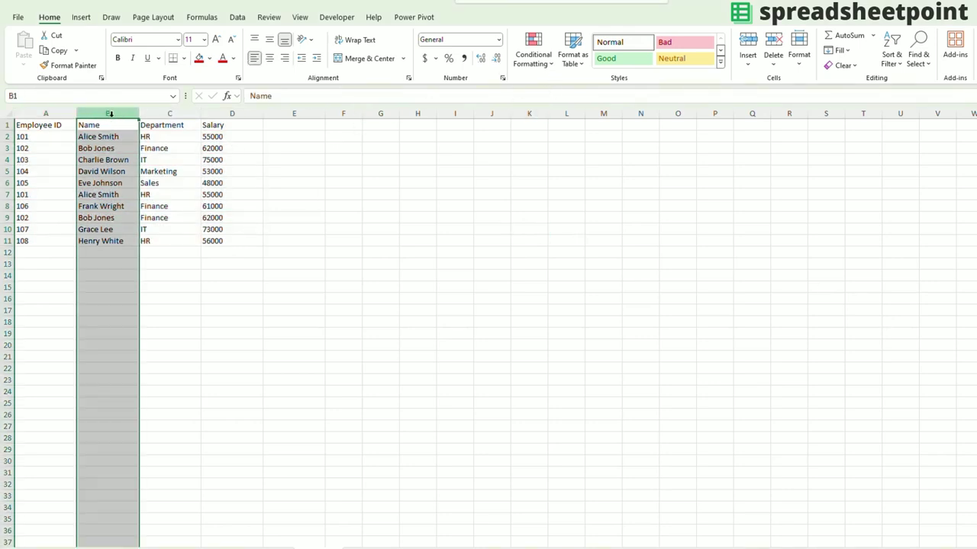
{"action": "left_click", "coordinate": [549, 66]}
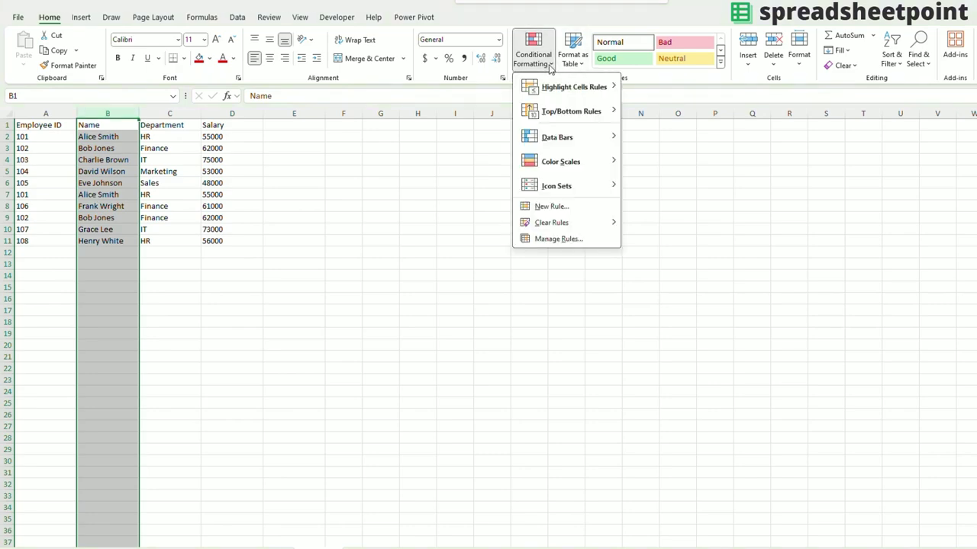
{"action": "mouse_move", "coordinate": [572, 87]}
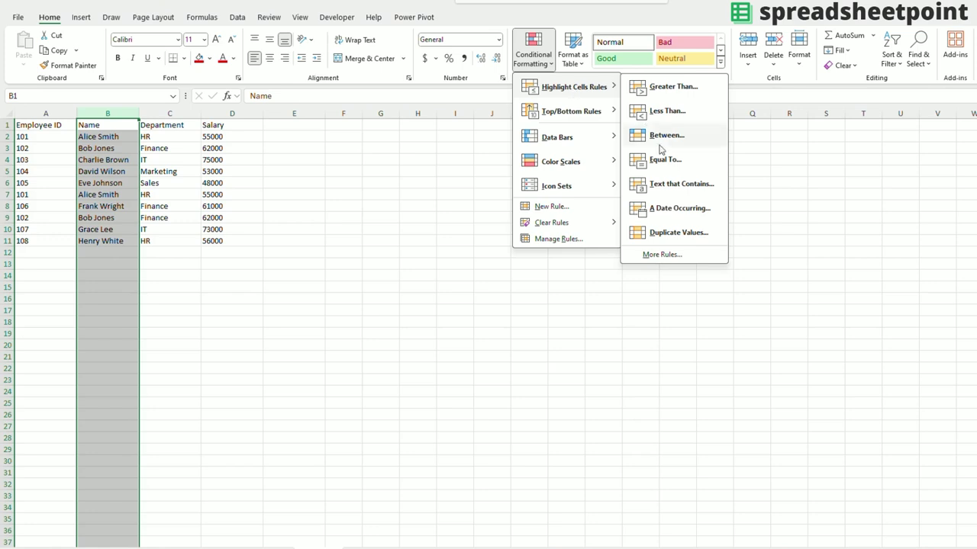
{"action": "left_click", "coordinate": [658, 235]}
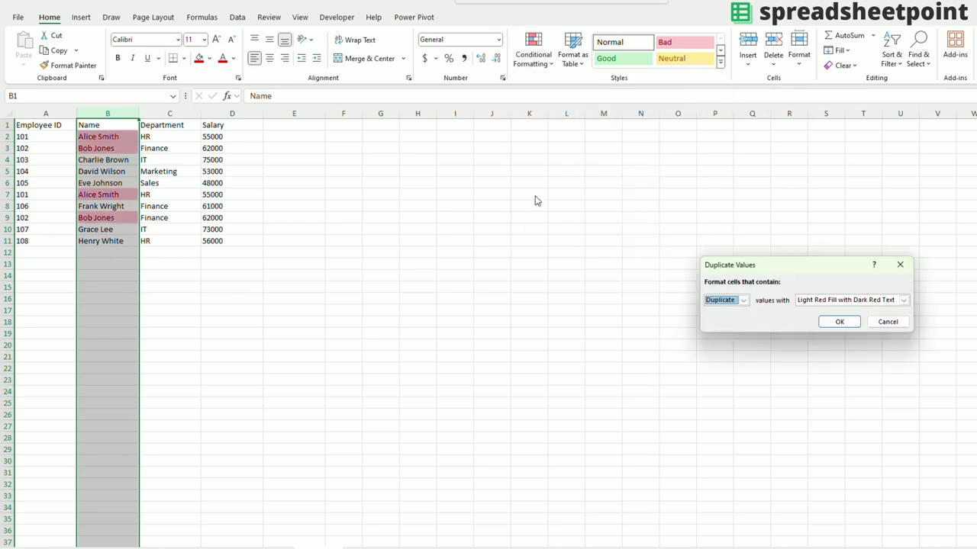
{"action": "key", "text": "Escape"}
{"action": "left_click", "coordinate": [368, 237]}
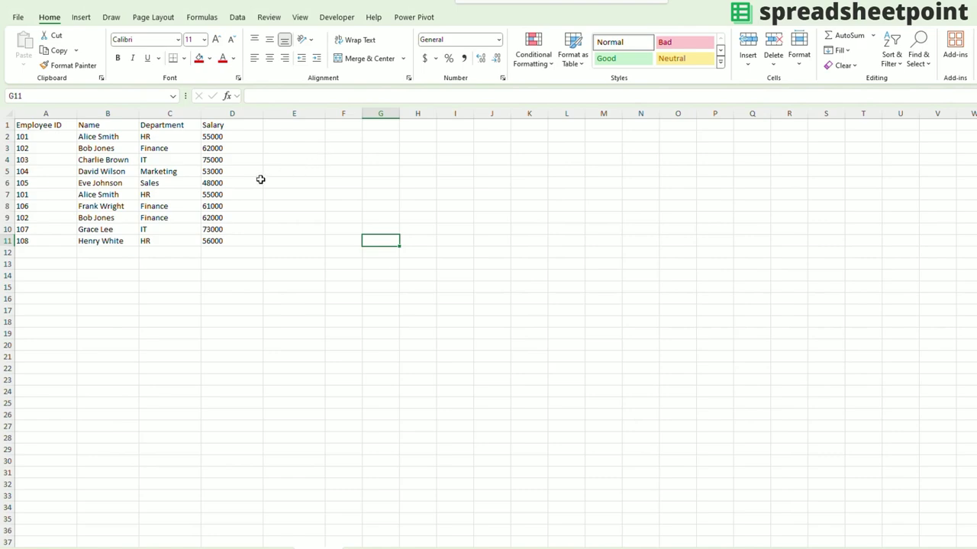
{"action": "left_click", "coordinate": [235, 137]}
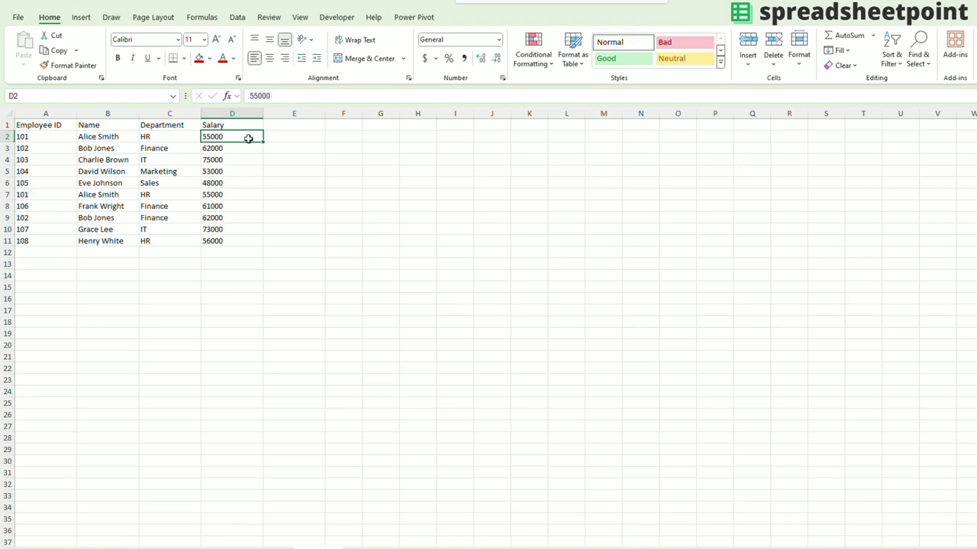
Apply the 3 Stars icon set to the Salary column D
{"action": "left_click", "coordinate": [232, 113]}
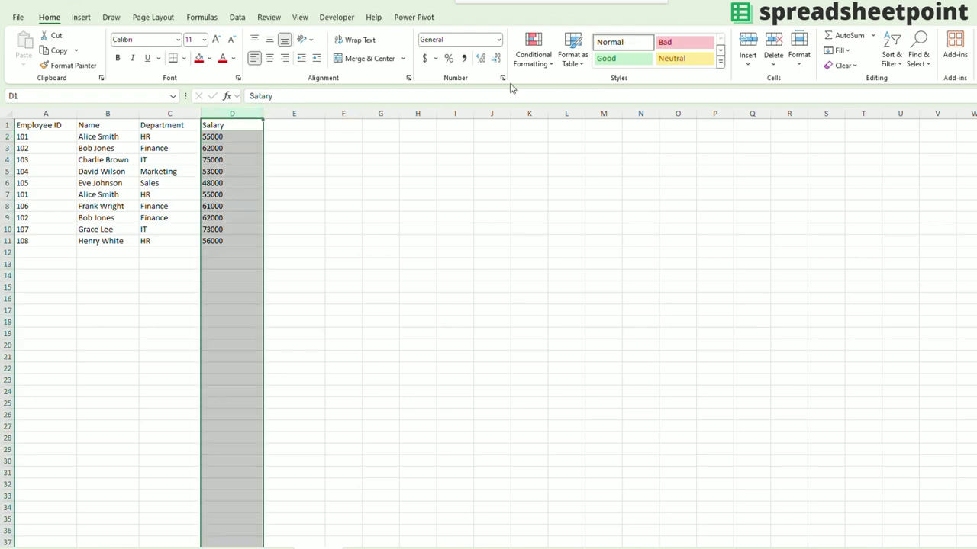
{"action": "left_click", "coordinate": [543, 63]}
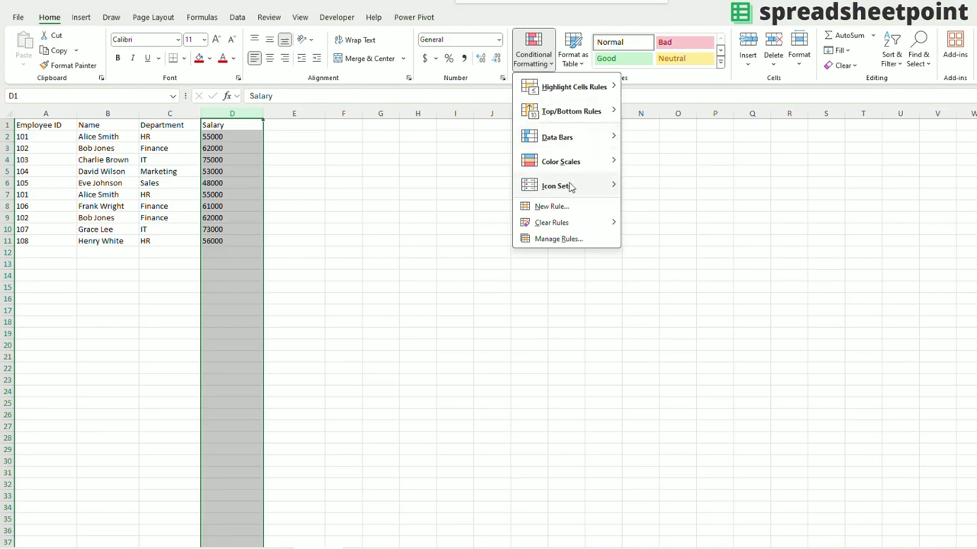
{"action": "mouse_move", "coordinate": [570, 191]}
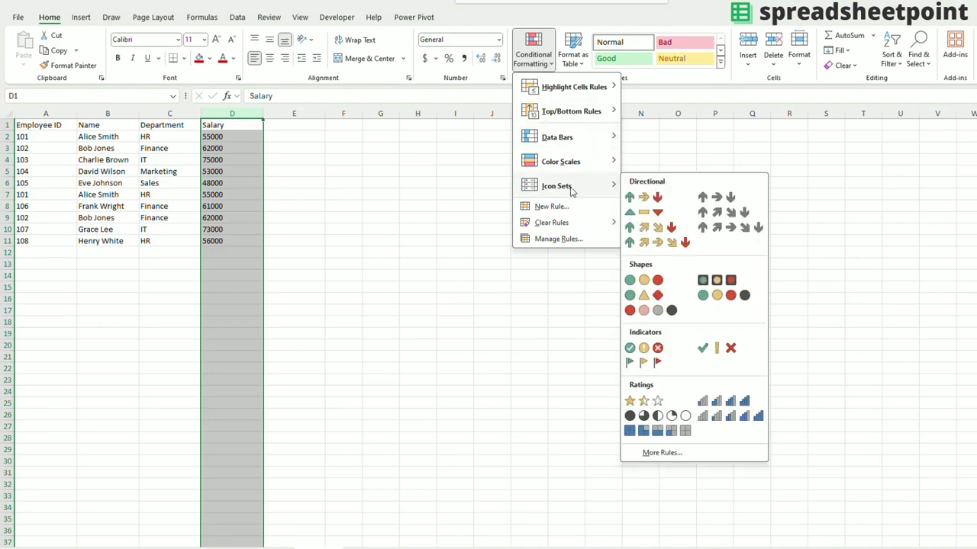
{"action": "left_click", "coordinate": [651, 400]}
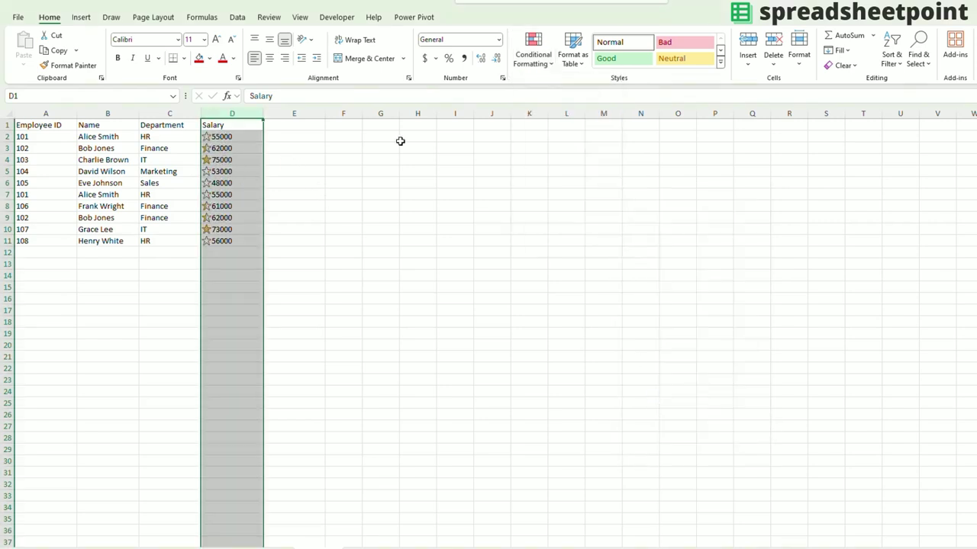
Review the Icon Set rule's 33% and 67% star thresholds in Manage Rules, closing without changes
{"action": "left_click", "coordinate": [536, 61]}
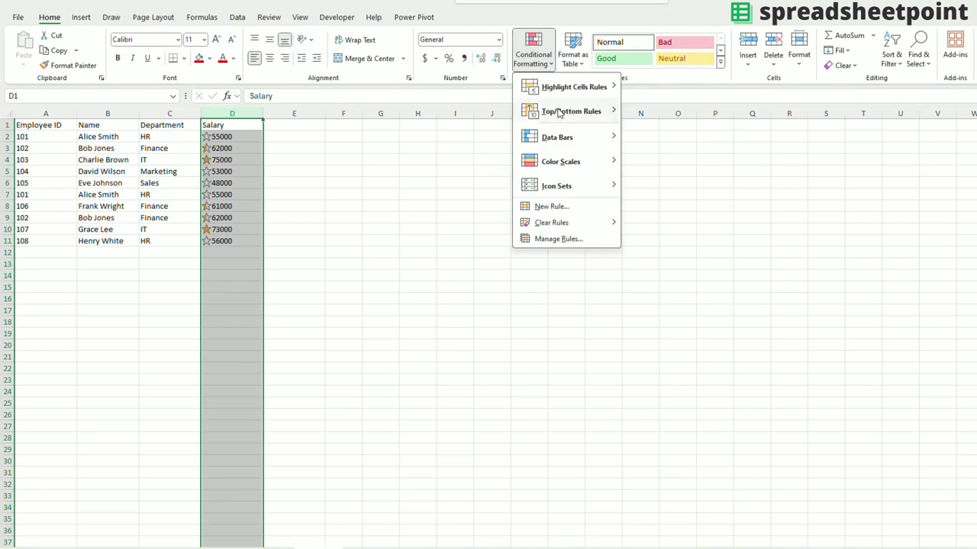
{"action": "left_click", "coordinate": [556, 239]}
{"action": "left_click", "coordinate": [699, 299]}
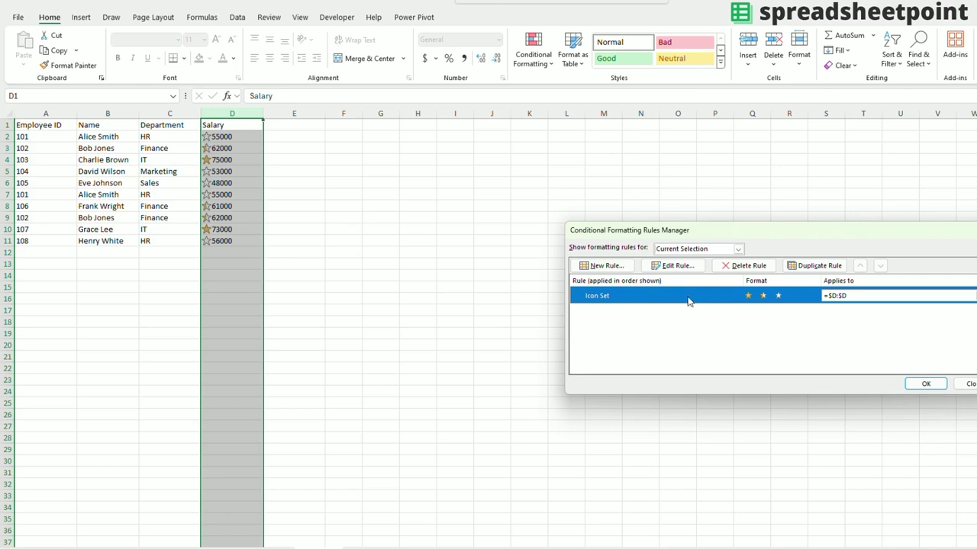
{"action": "left_click", "coordinate": [682, 267]}
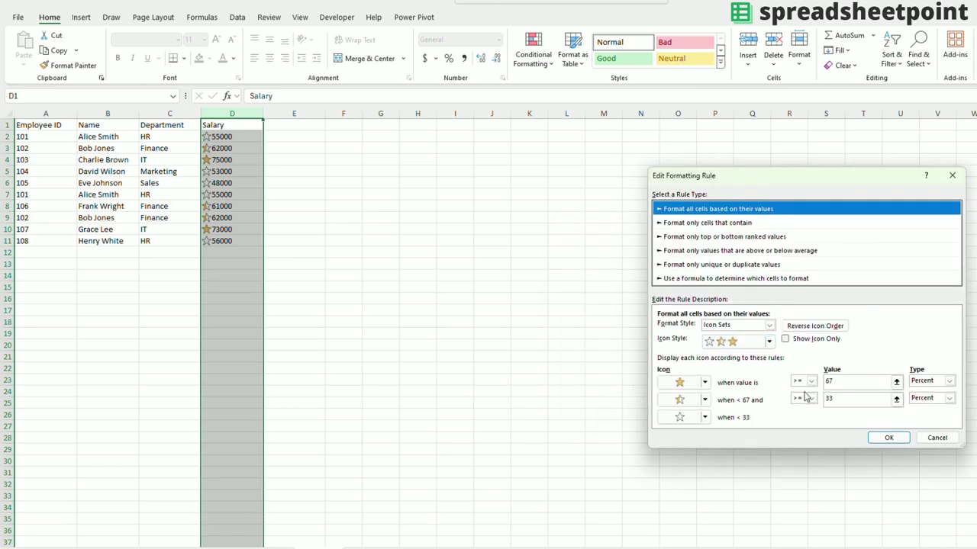
{"action": "left_click", "coordinate": [860, 397]}
{"action": "left_click", "coordinate": [844, 384]}
{"action": "left_click", "coordinate": [936, 437]}
{"action": "left_click", "coordinate": [970, 388]}
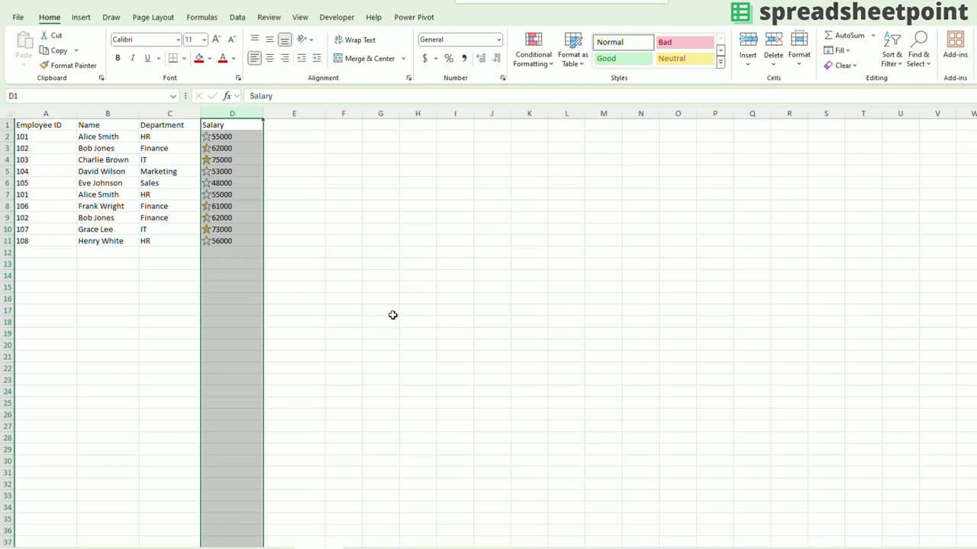
{"action": "left_click", "coordinate": [392, 314]}
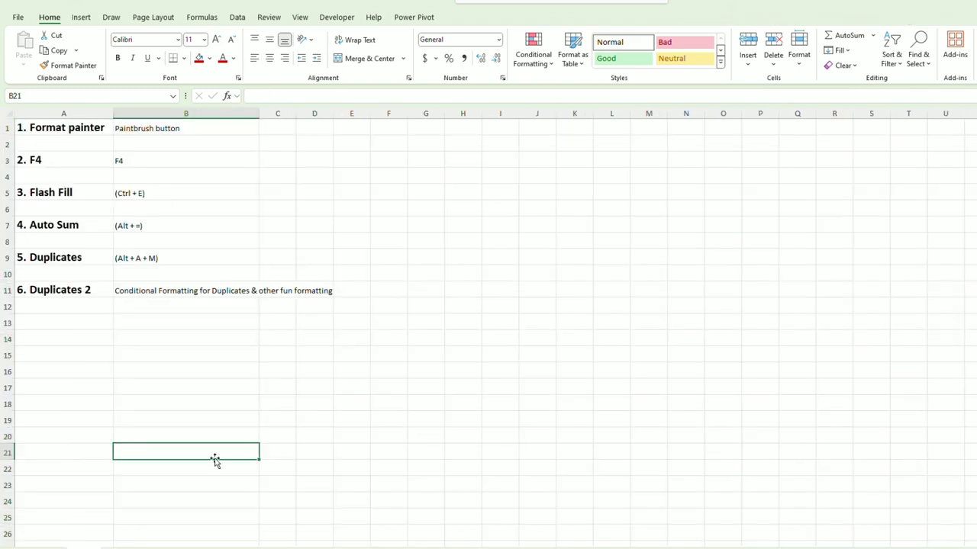